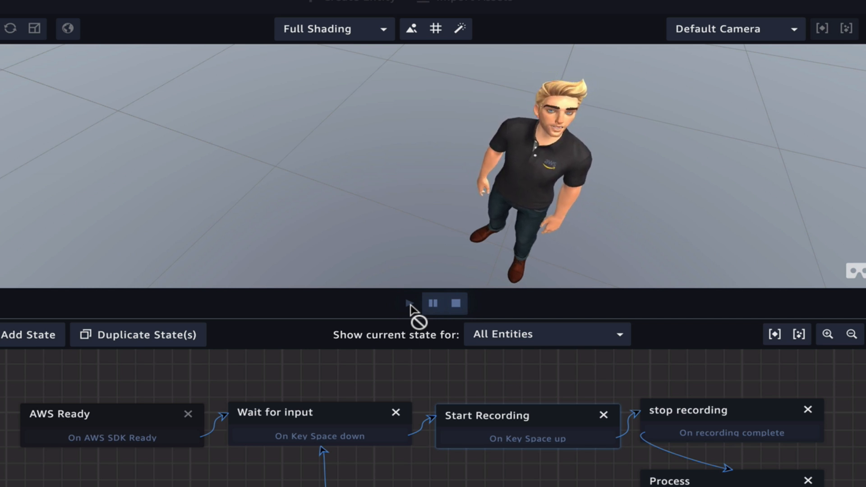
# Step: Test the voice conversation with the host in the running scene by starting and stopping recordings of spoken replies
pyautogui.press('space')
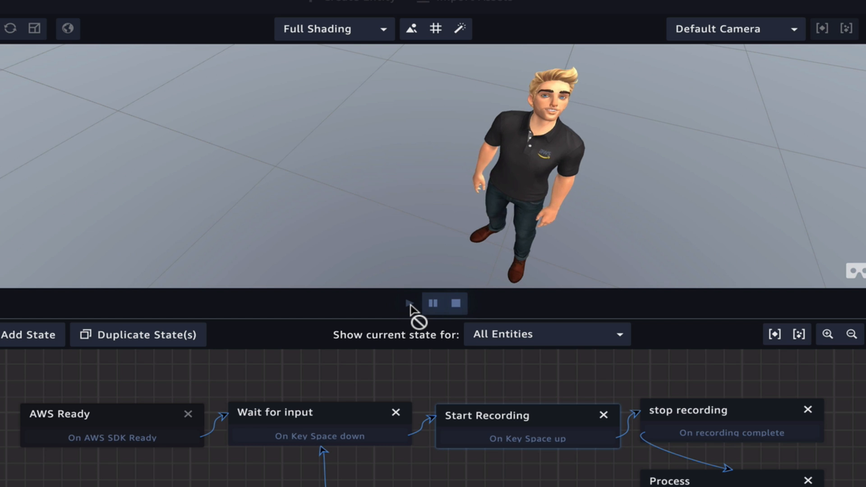
pyautogui.press('space')
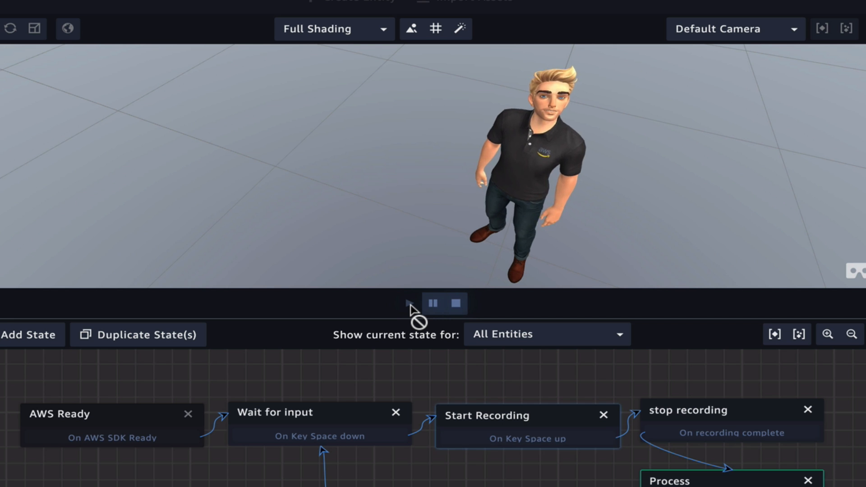
pyautogui.press('space')
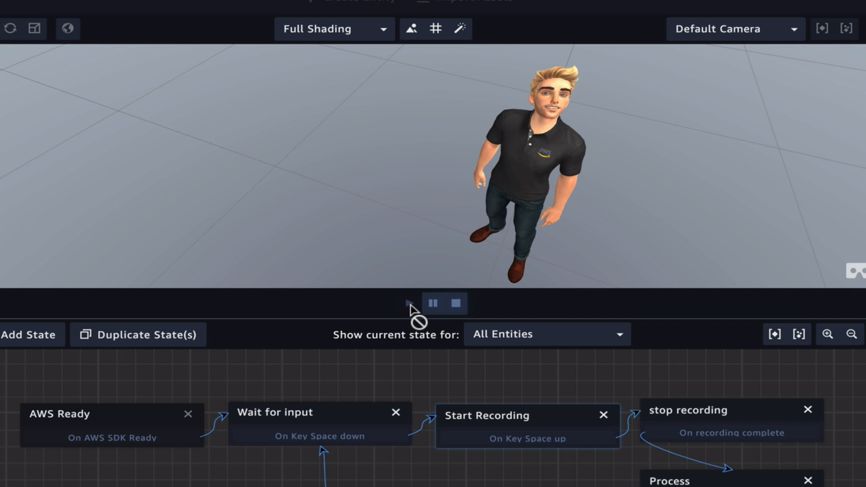
pyautogui.press('space')
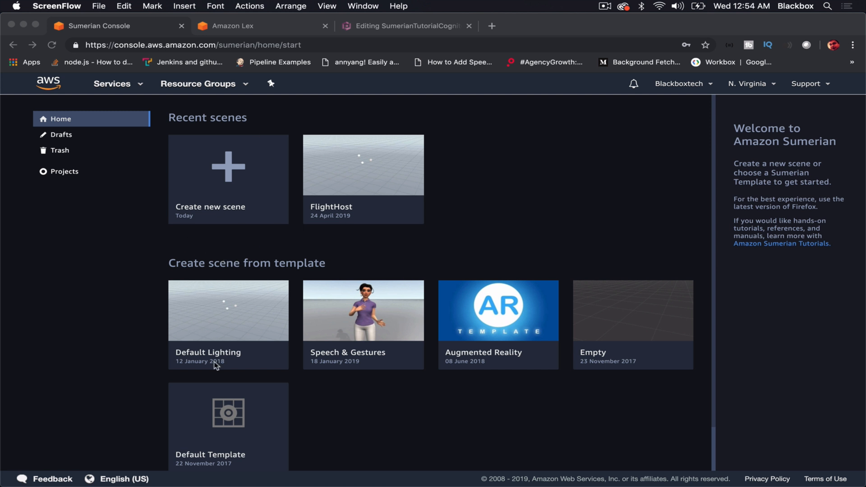
pyautogui.scroll(-2, 326, 412)
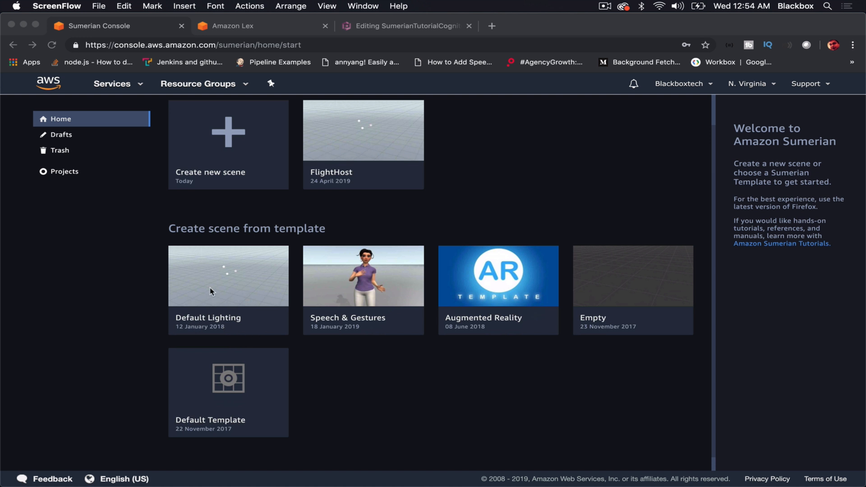
pyautogui.scroll(1, 217, 308)
pyautogui.click(223, 328)
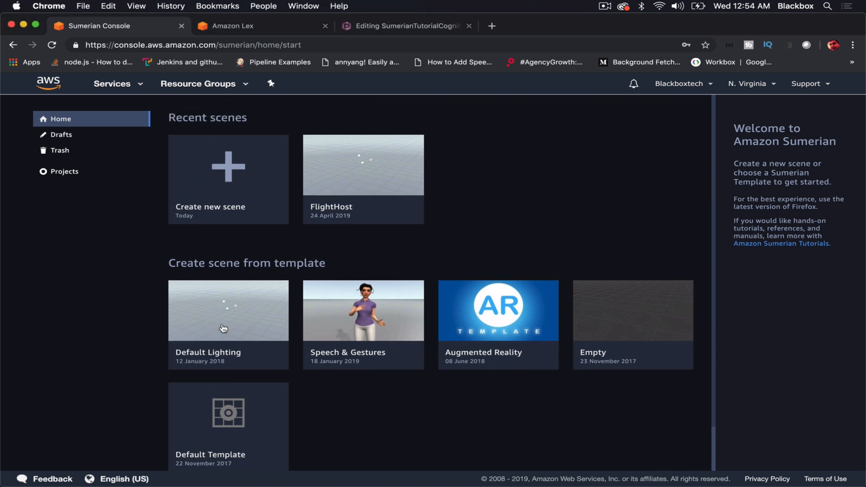
pyautogui.click(223, 328)
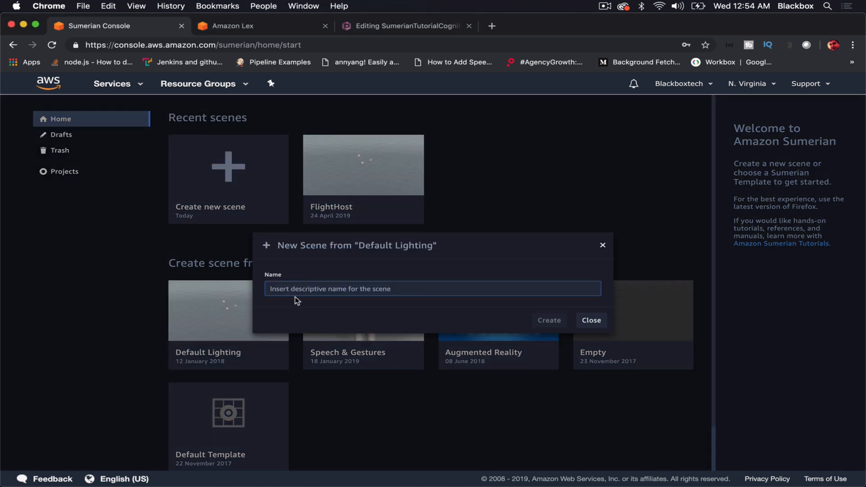
pyautogui.click(591, 320)
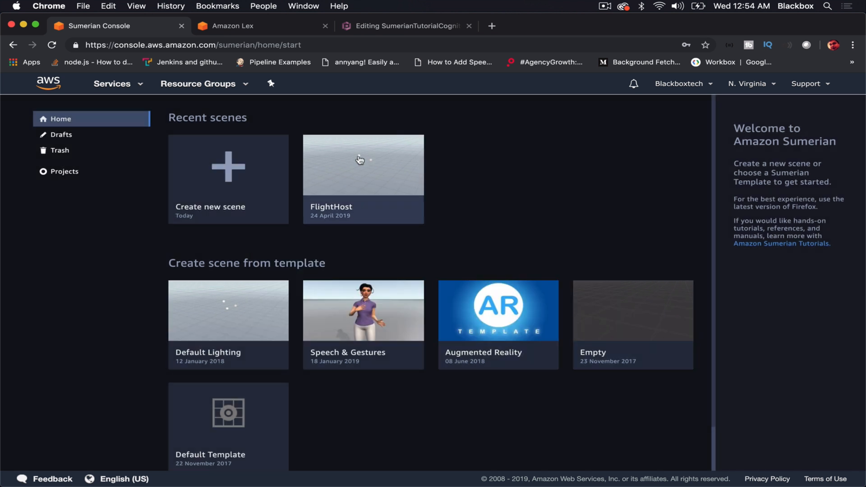
# Step: Open the recent FlightHost scene in the editor and show its AWS Configuration settings
pyautogui.click(355, 187)
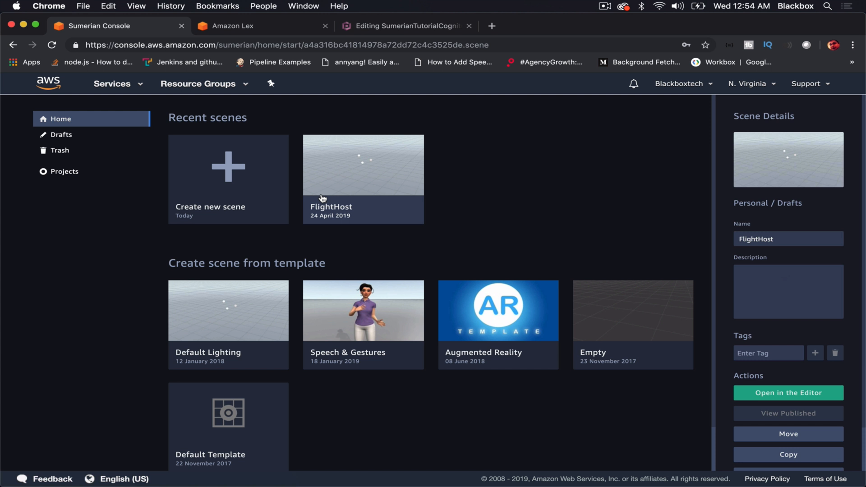
pyautogui.click(765, 392)
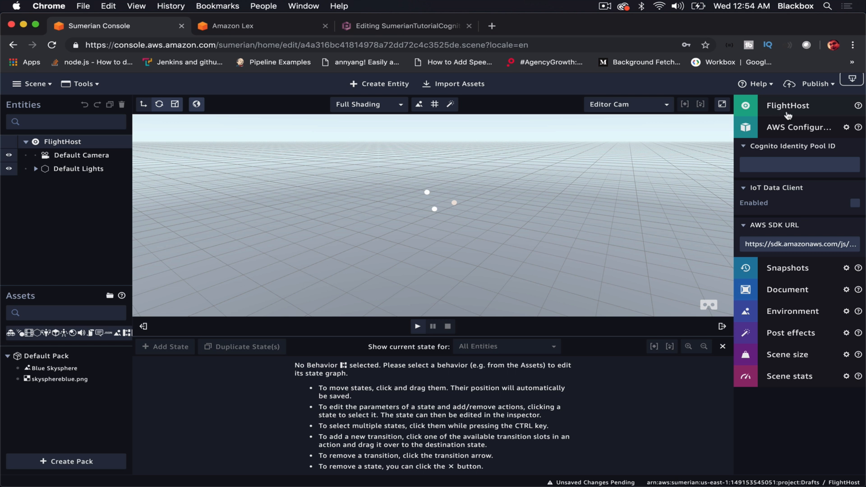
pyautogui.click(797, 130)
pyautogui.click(797, 130)
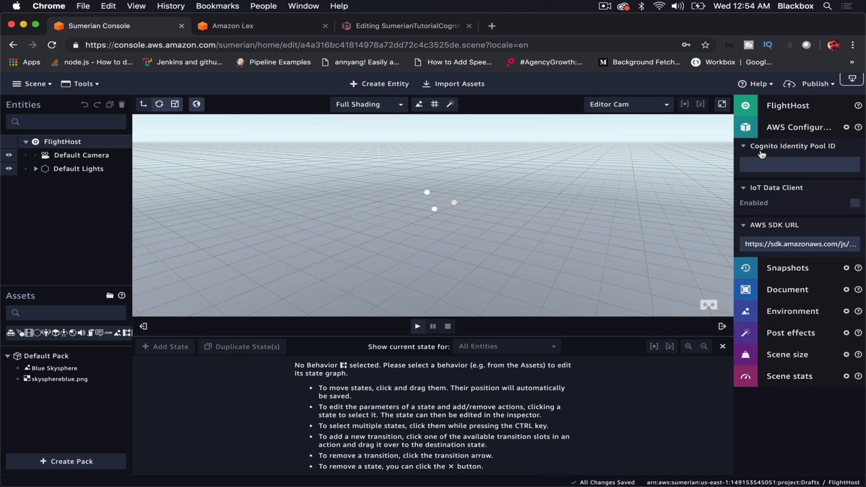
# Step: Copy the identity pool ID from the Cognito identity pool page into the FlightHost scene's Cognito Identity Pool ID setting
pyautogui.click(811, 163)
pyautogui.click(431, 29)
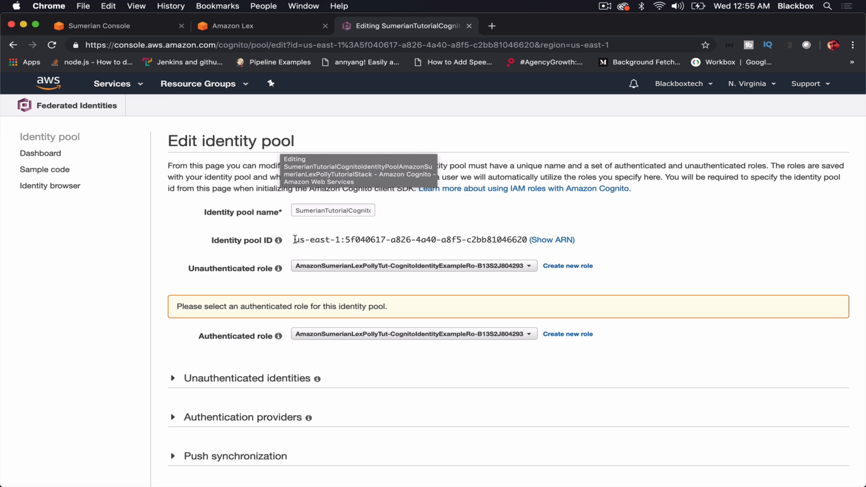
pyautogui.moveTo(294, 240); pyautogui.dragTo(527, 238)
pyautogui.press('super+c')
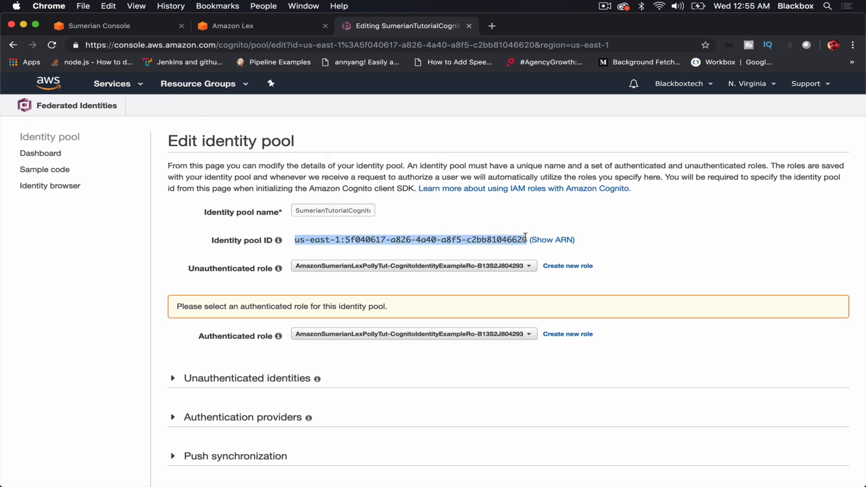
pyautogui.click(108, 27)
pyautogui.click(799, 163)
pyautogui.press('super+v')
pyautogui.click(834, 147)
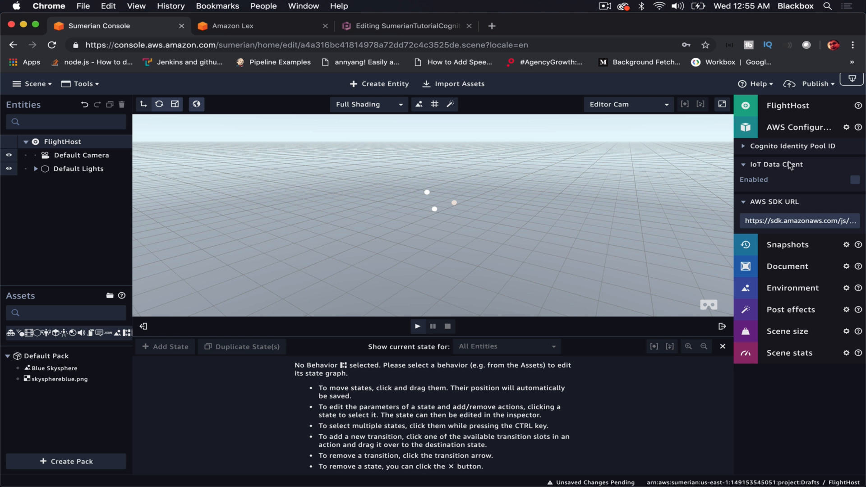
pyautogui.click(771, 126)
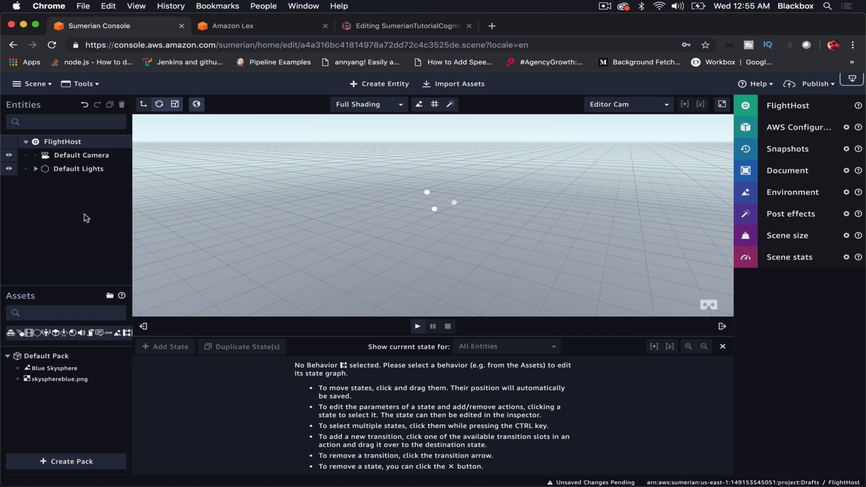
# Step: Import the Wes Polo host from the Sumerian asset library into the scene's assets
pyautogui.click(459, 85)
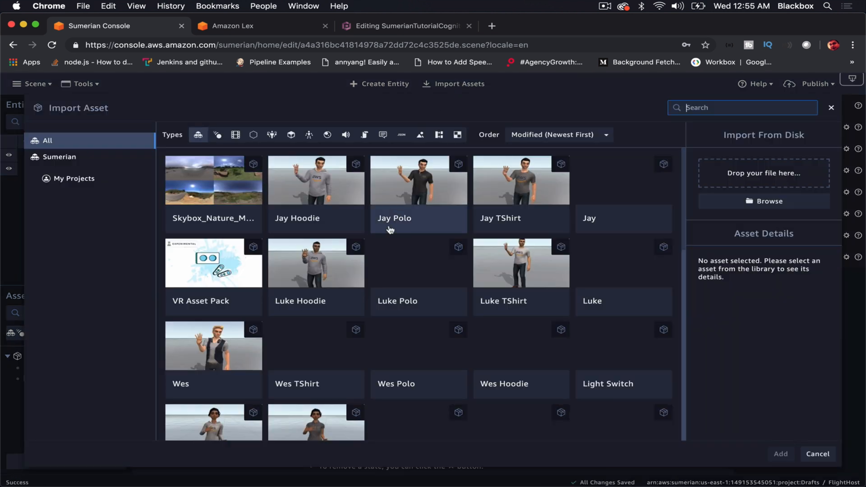
pyautogui.scroll(-3, 399, 285)
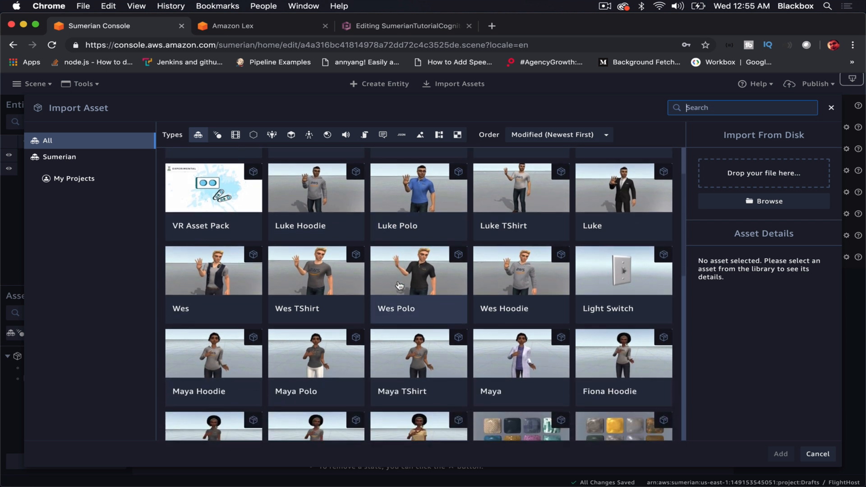
pyautogui.click(418, 280)
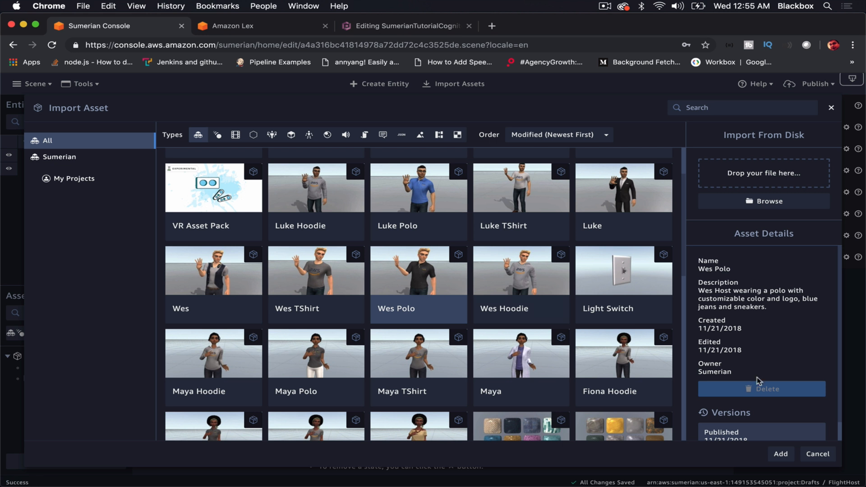
pyautogui.click(780, 454)
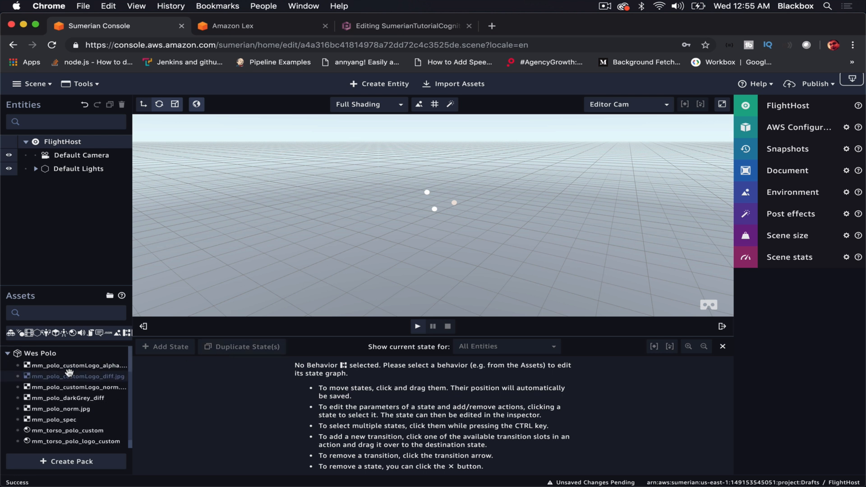
# Step: Place the Wes Polo entity from the imported asset pack into the scene
pyautogui.scroll(1, 49, 419)
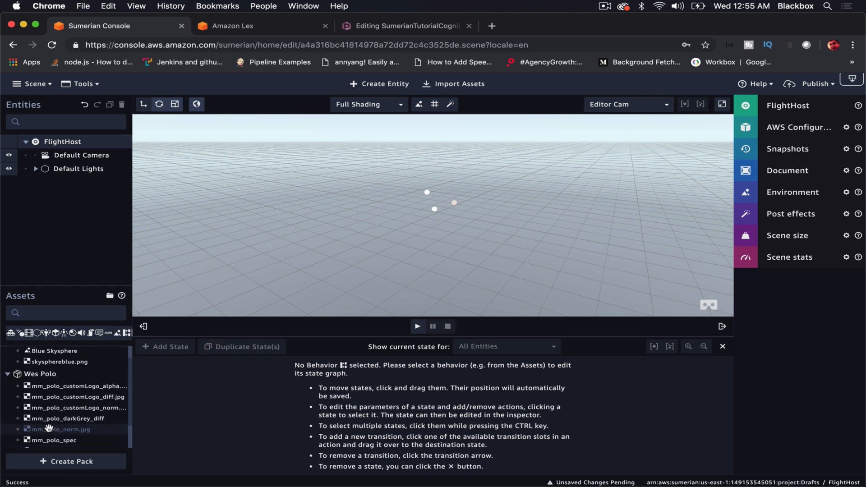
pyautogui.click(48, 382)
pyautogui.scroll(-3, 45, 406)
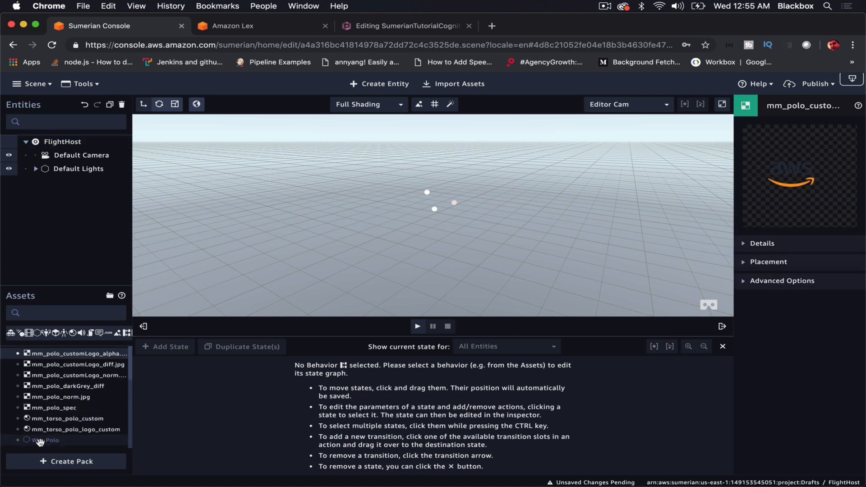
pyautogui.moveTo(40, 441); pyautogui.dragTo(363, 187)
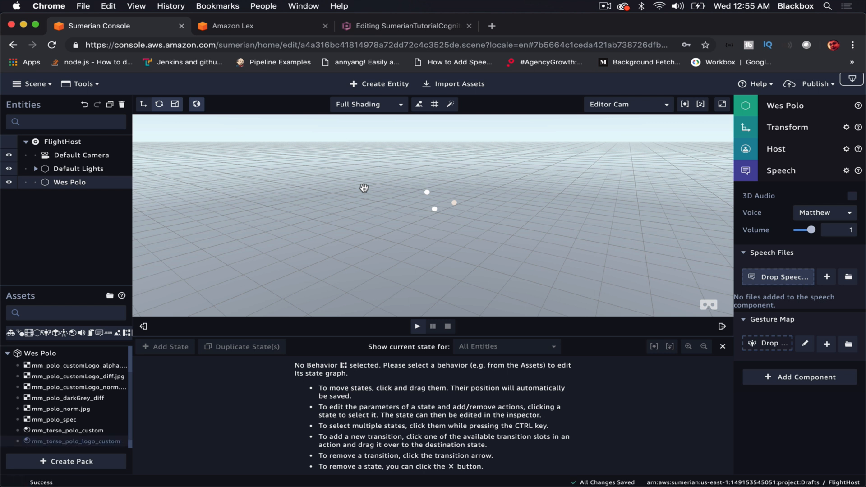
# Step: Examine the placed Wes Polo host up close and from the front in the viewport
pyautogui.click(445, 186)
pyautogui.scroll(5, 445, 186)
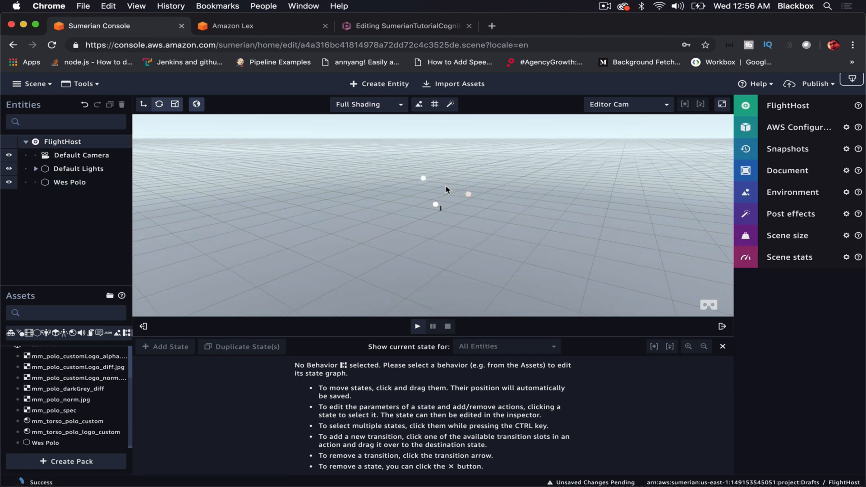
pyautogui.scroll(8, 445, 186)
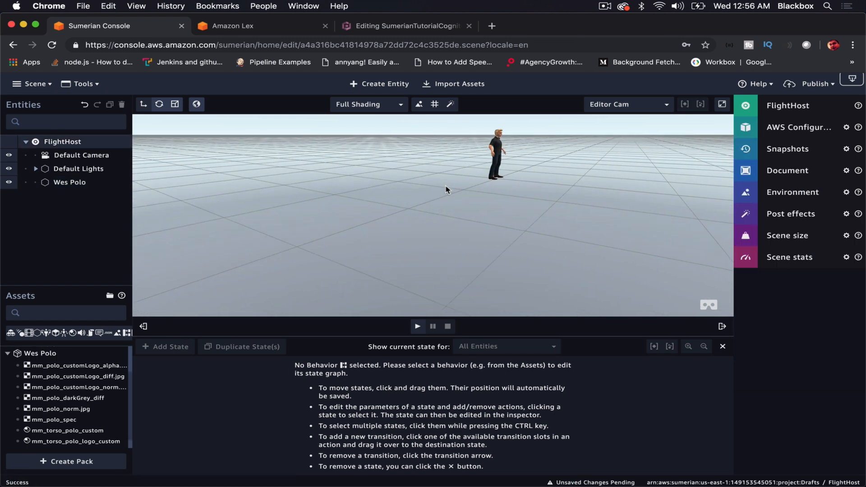
pyautogui.moveTo(513, 212); pyautogui.dragTo(373, 214)
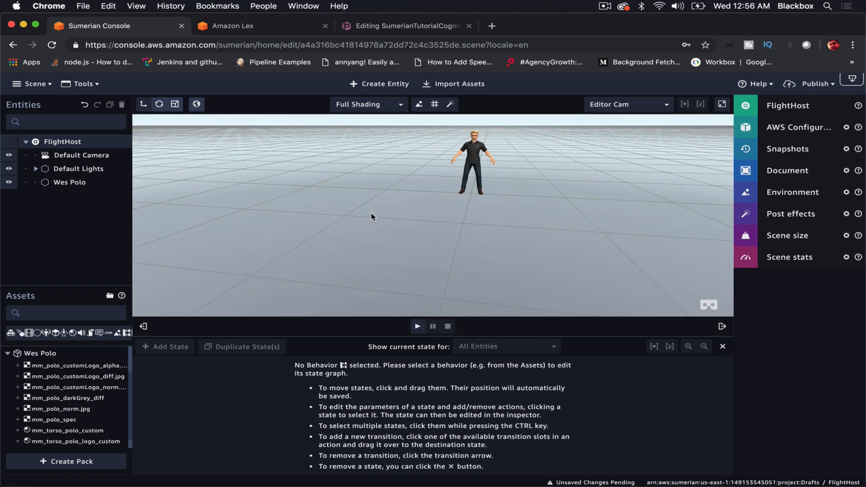
pyautogui.scroll(5, 544, 153)
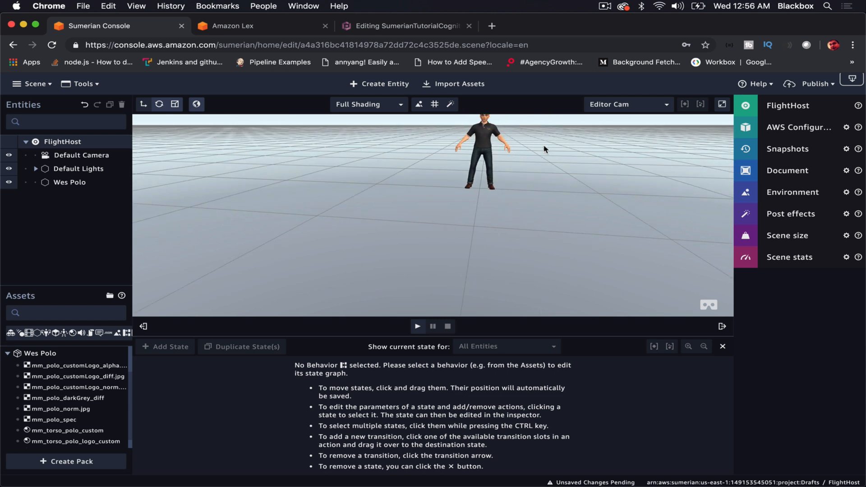
pyautogui.moveTo(542, 162); pyautogui.dragTo(543, 157, button='middle')
pyautogui.scroll(5, 523, 161)
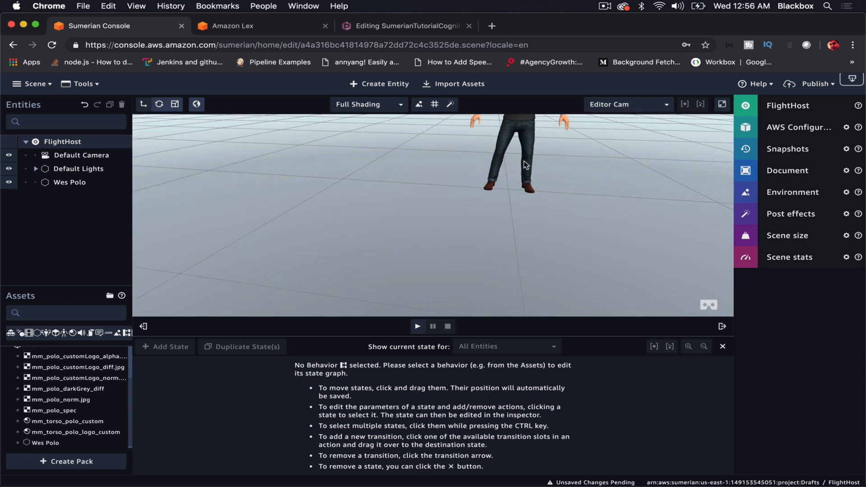
pyautogui.moveTo(523, 161); pyautogui.dragTo(499, 208)
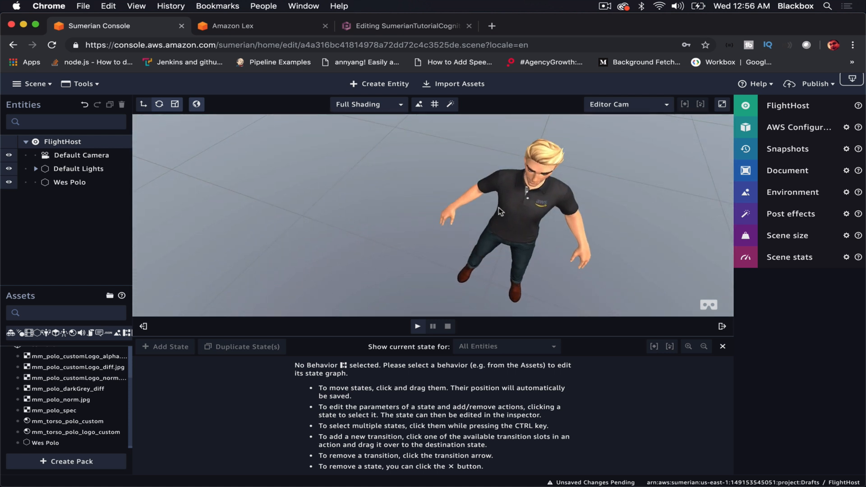
pyautogui.click(499, 207)
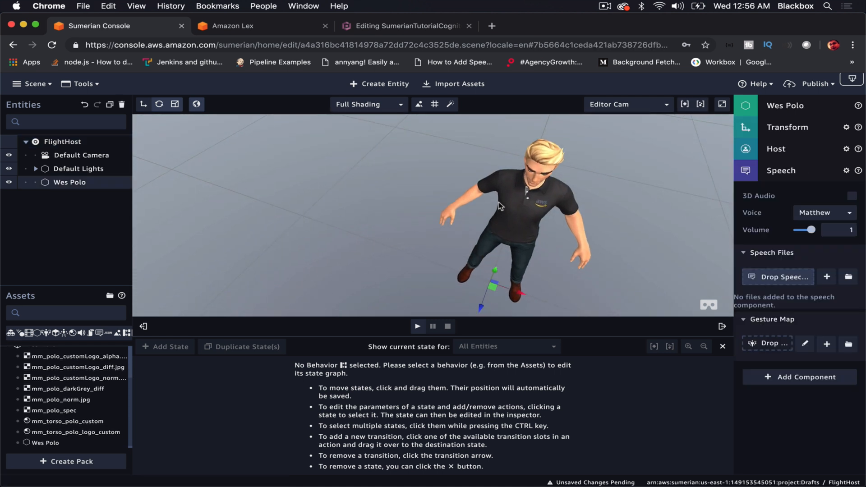
pyautogui.click(606, 178)
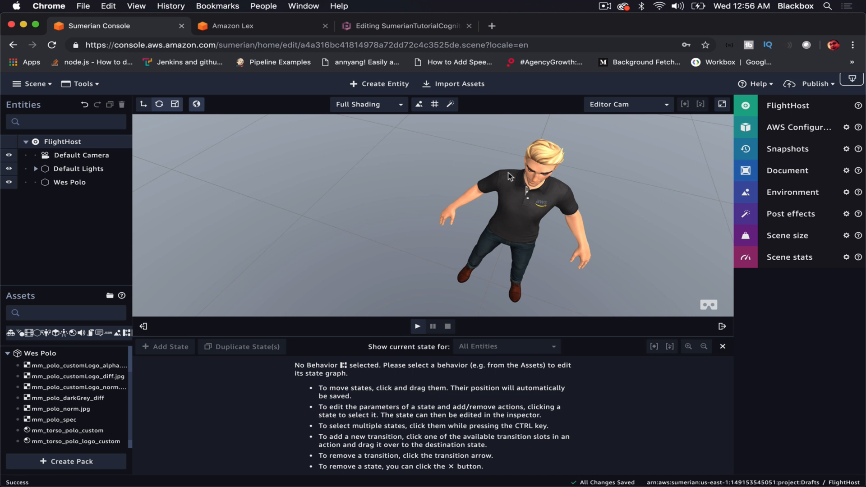
# Step: Set the point of interest in the Wes Polo entity's Host component to Look At Entity
pyautogui.click(83, 187)
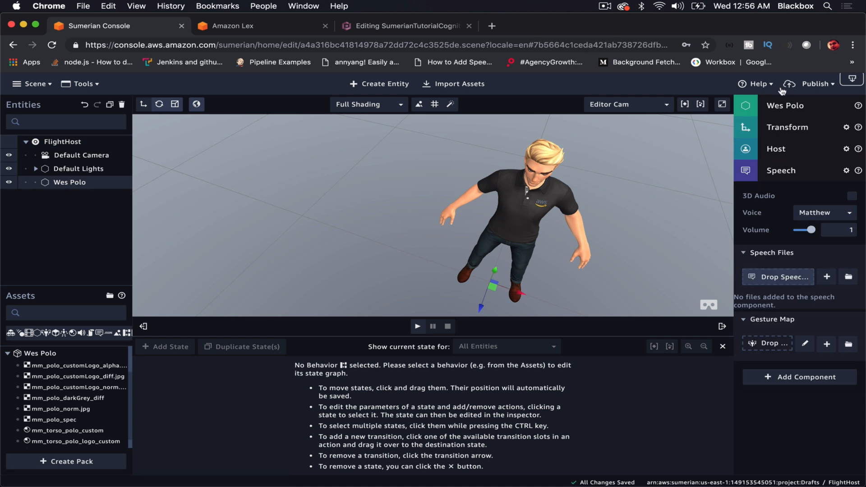
pyautogui.click(788, 108)
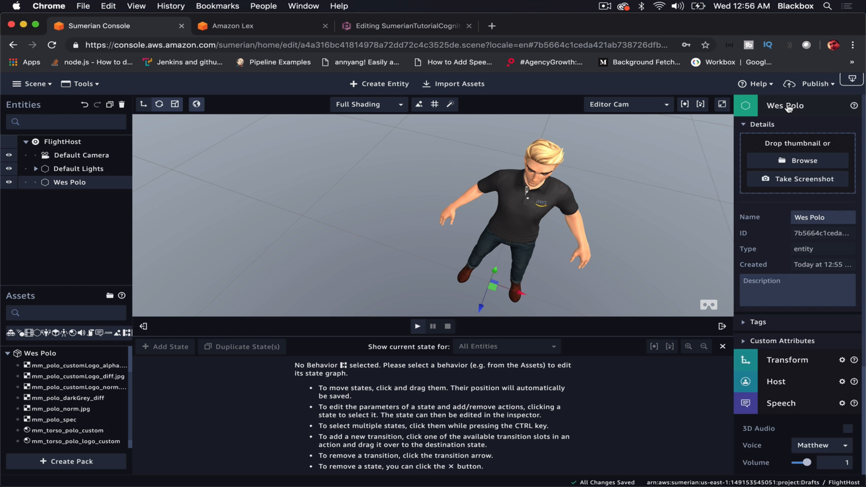
pyautogui.click(787, 109)
pyautogui.click(795, 153)
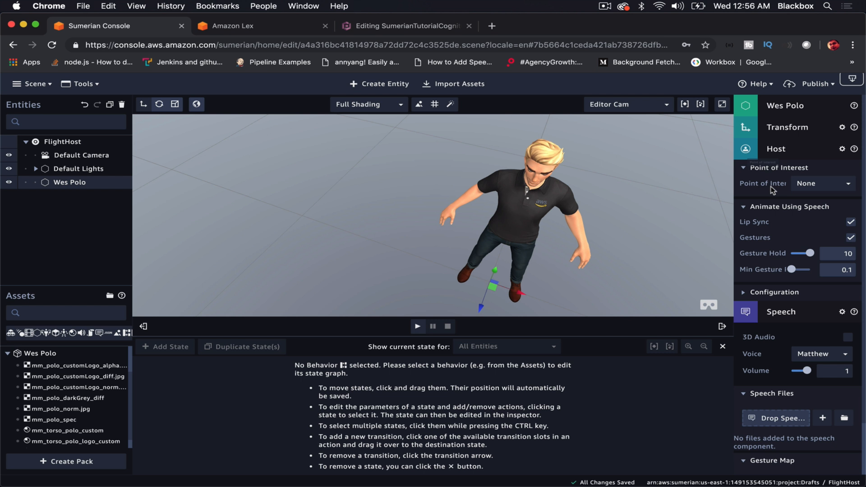
pyautogui.click(807, 187)
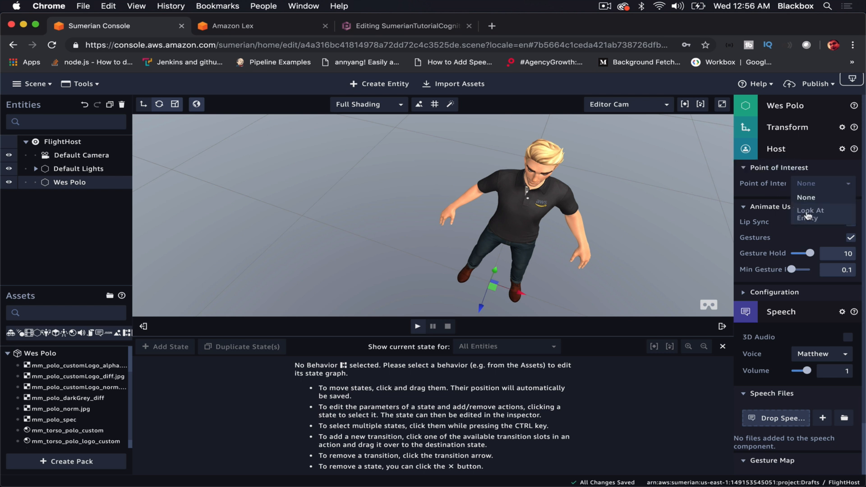
pyautogui.click(807, 216)
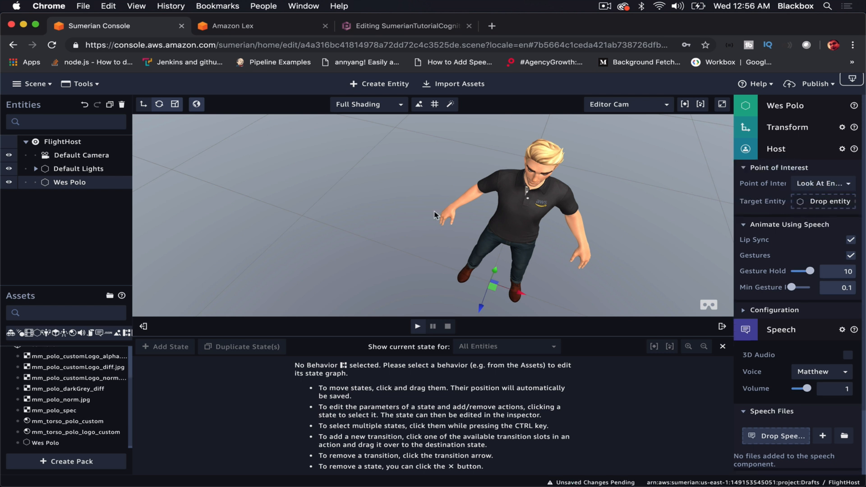
# Step: Assign the Default Camera as the Wes Polo host's target entity and test its gaze by playing the scene from another angle, then stop playback
pyautogui.moveTo(80, 156); pyautogui.dragTo(816, 205)
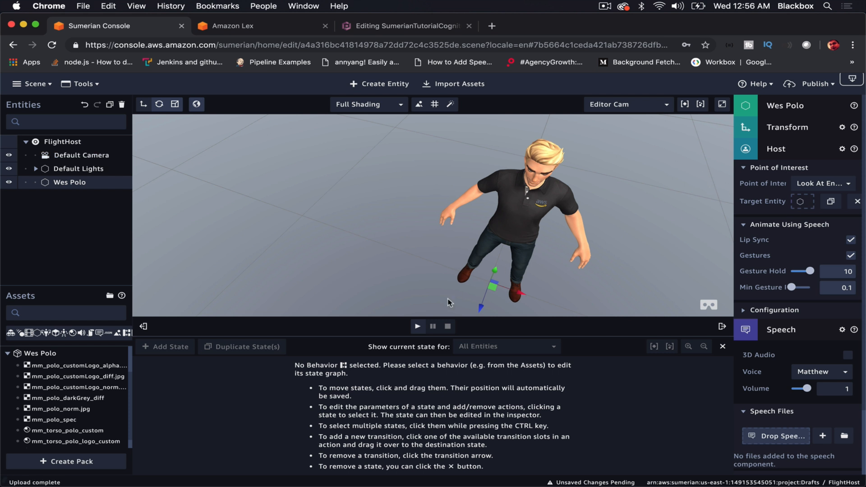
pyautogui.click(417, 326)
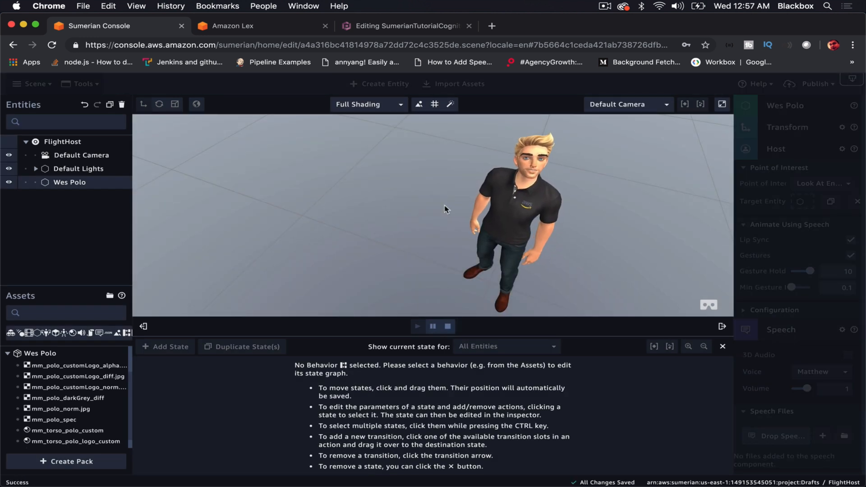
pyautogui.moveTo(441, 207); pyautogui.dragTo(417, 206)
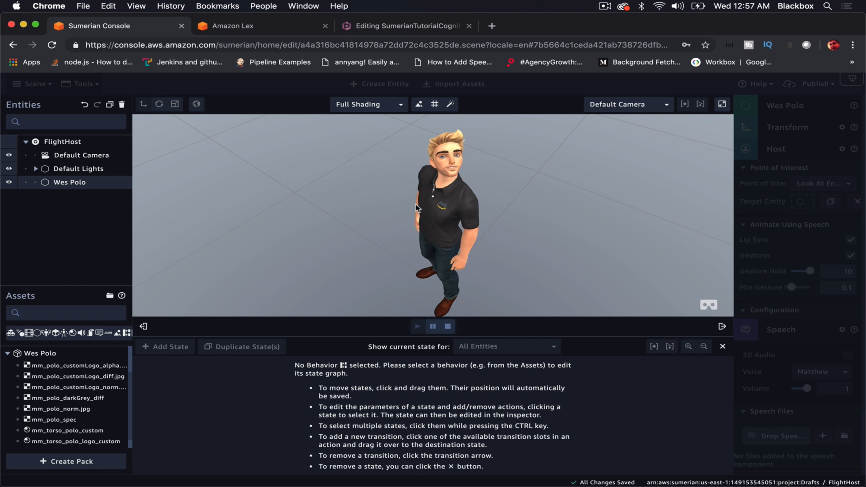
pyautogui.click(447, 327)
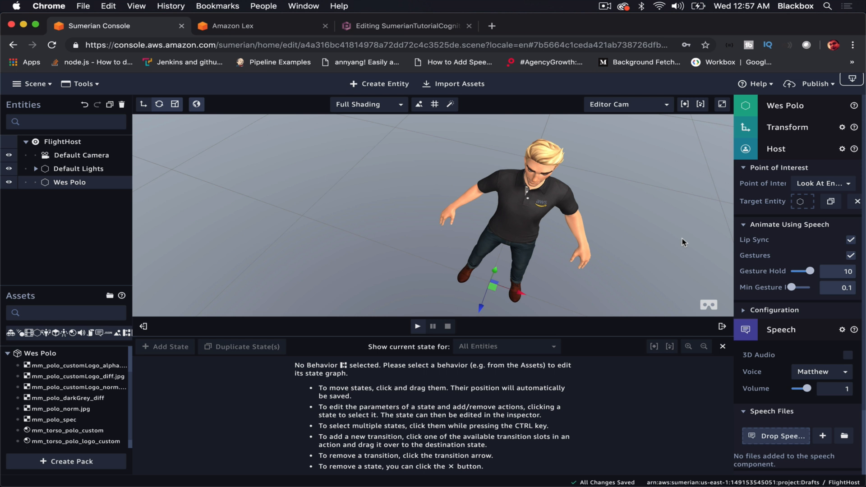
# Step: Review the Wes Polo entity's Speech settings and collapse its Animate Using Speech, Speech and Point of Interest sections
pyautogui.click(765, 228)
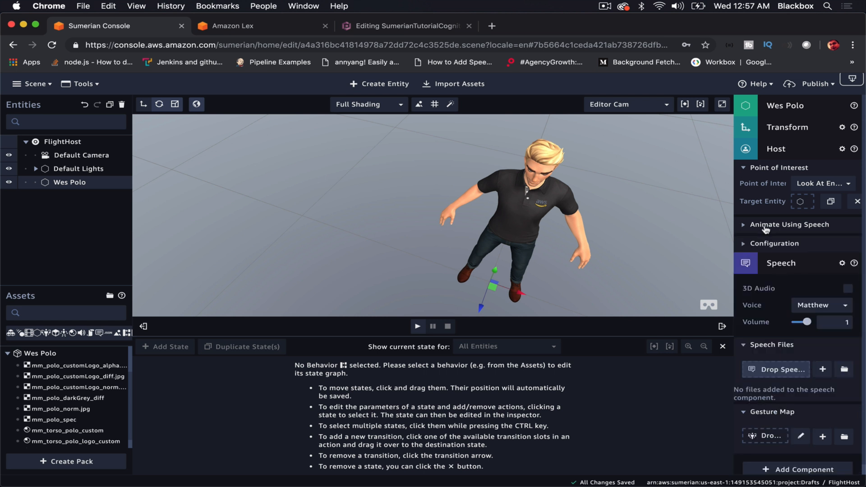
pyautogui.click(767, 269)
pyautogui.click(779, 266)
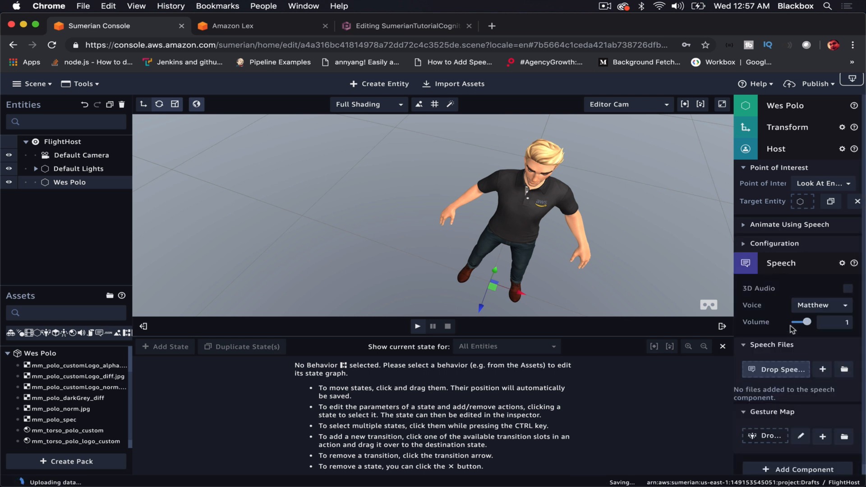
pyautogui.scroll(-1, 772, 317)
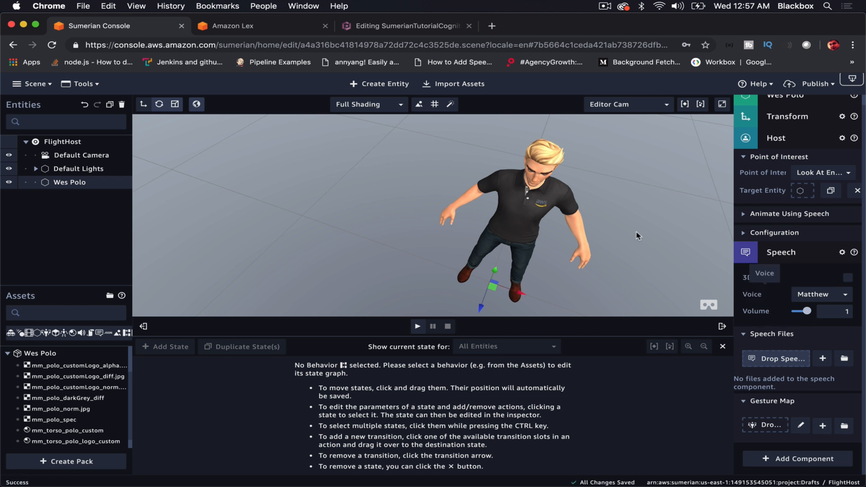
pyautogui.click(770, 257)
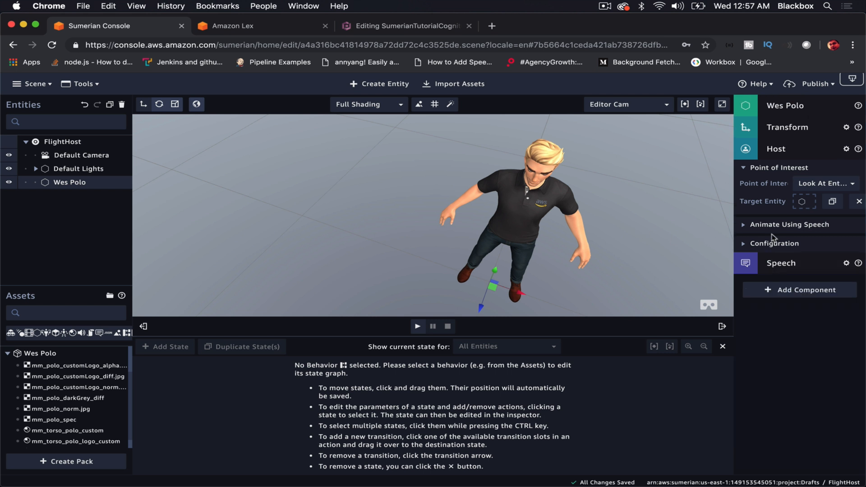
pyautogui.click(773, 168)
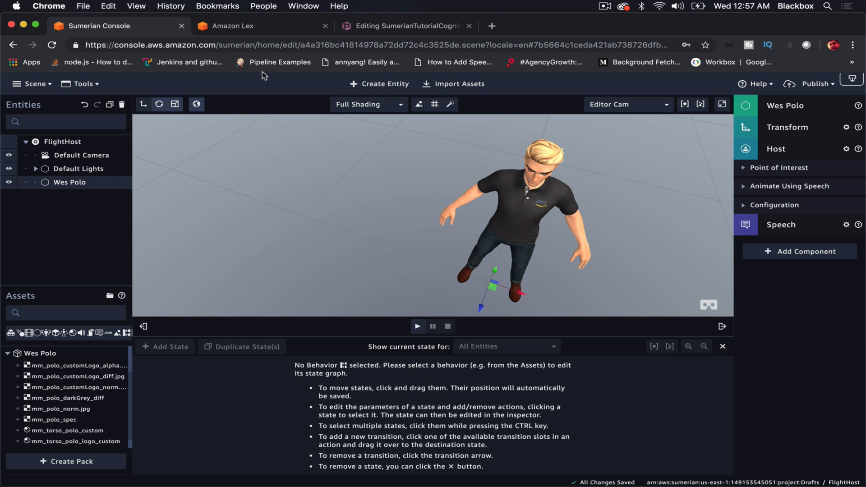
# Step: Switch to Amazon Lex and open FlightBot from the list of bots
pyautogui.click(247, 30)
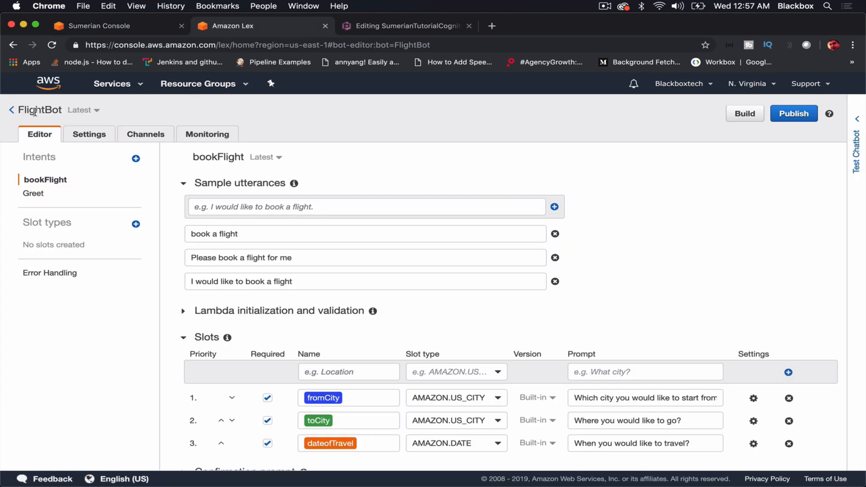
pyautogui.click(12, 110)
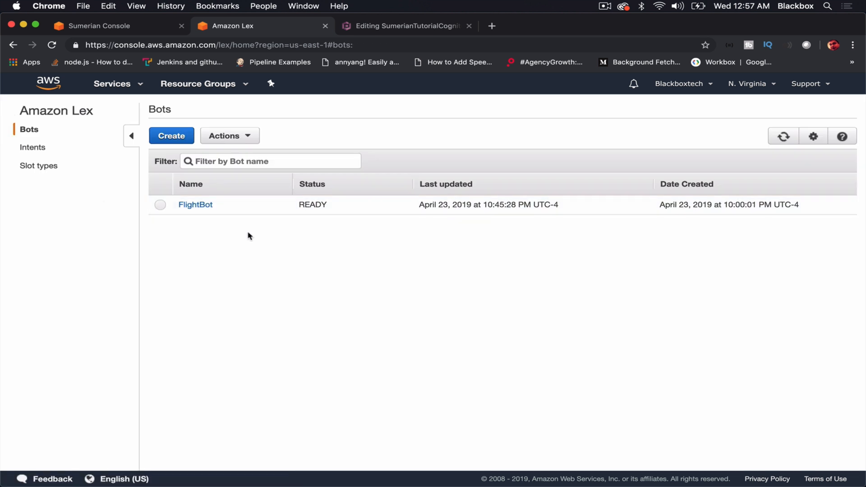
pyautogui.click(195, 204)
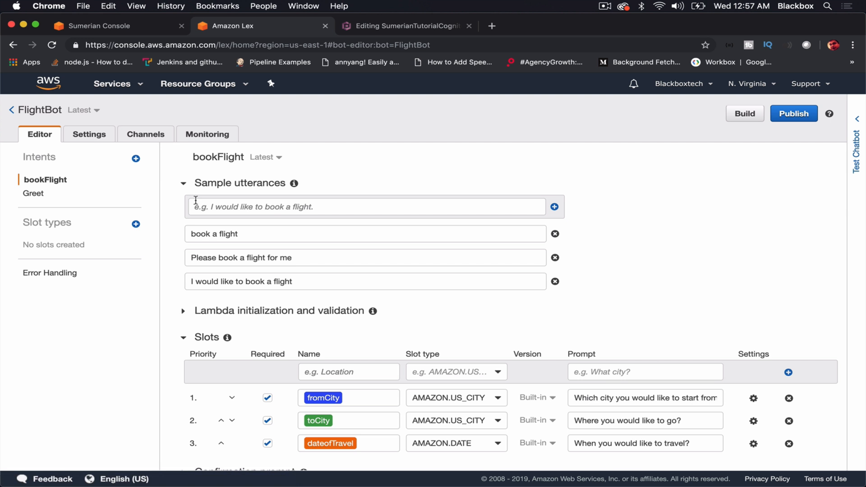
pyautogui.scroll(-2, 315, 168)
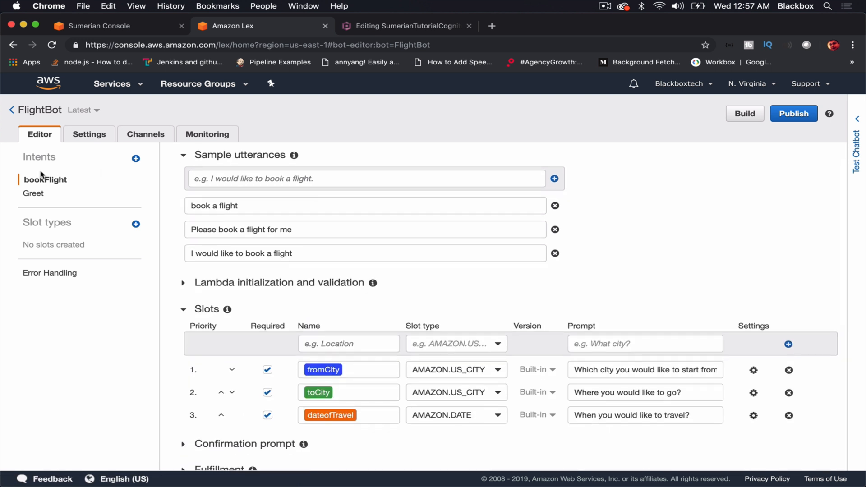
# Step: Examine the Greet intent's sample utterances, name slot prompt and response message
pyautogui.click(37, 194)
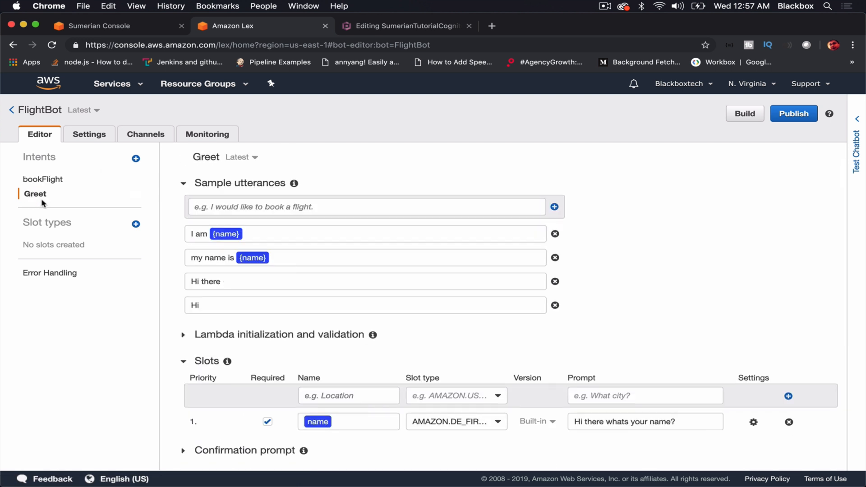
pyautogui.scroll(-2, 322, 164)
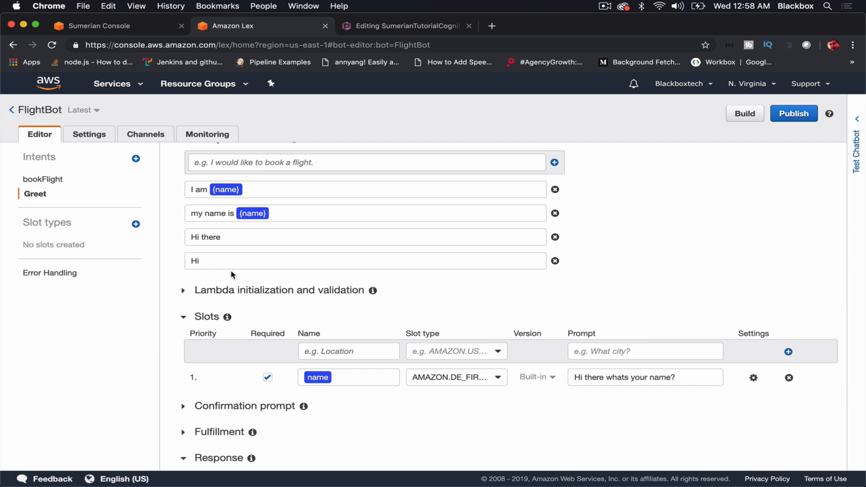
pyautogui.scroll(-2, 232, 275)
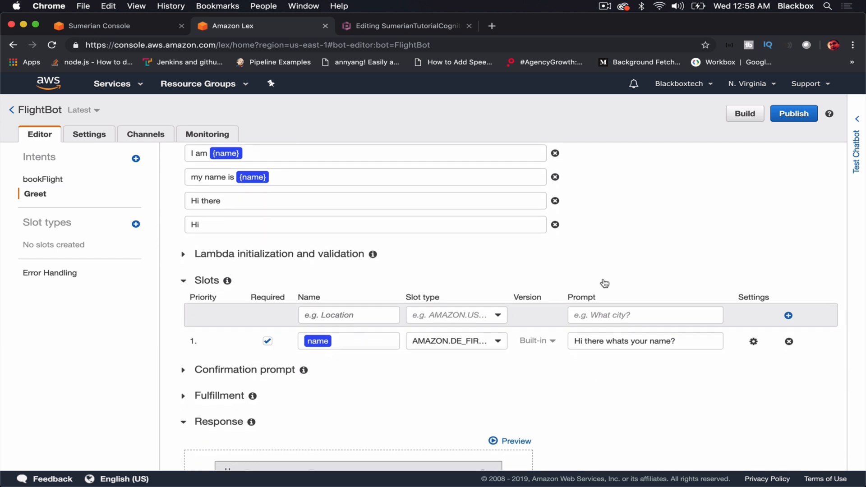
pyautogui.moveTo(573, 344); pyautogui.dragTo(678, 338)
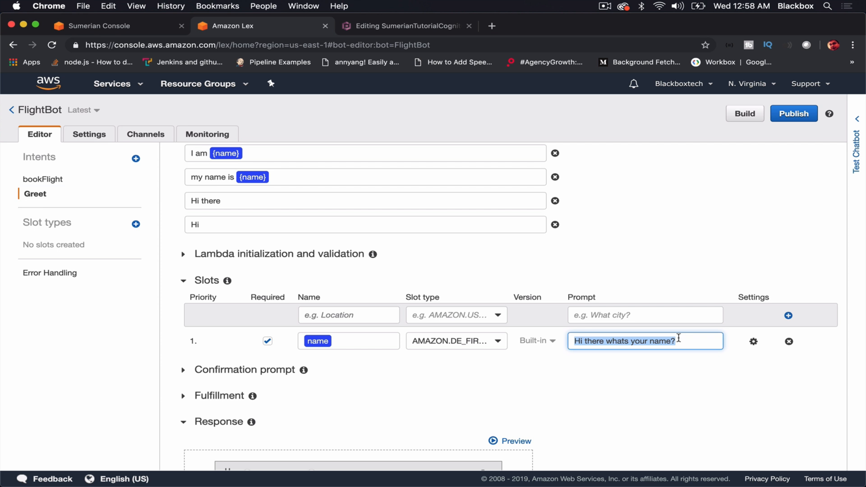
pyautogui.doubleClick(660, 341)
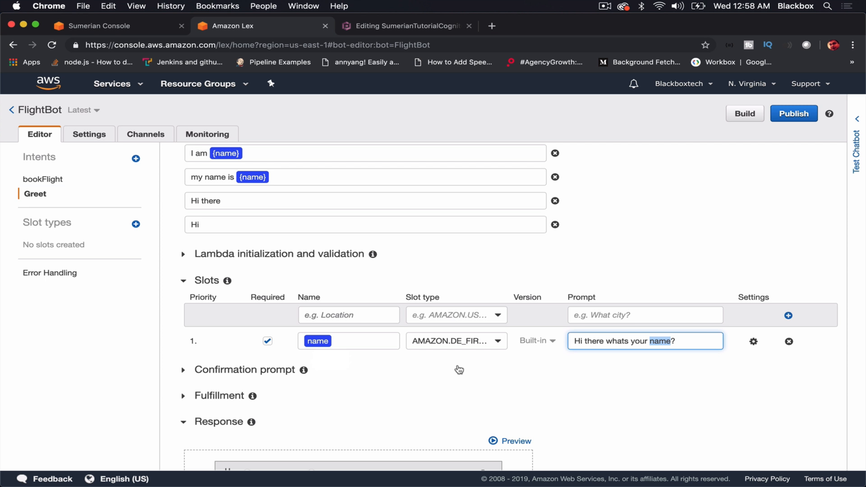
pyautogui.scroll(-5, 458, 369)
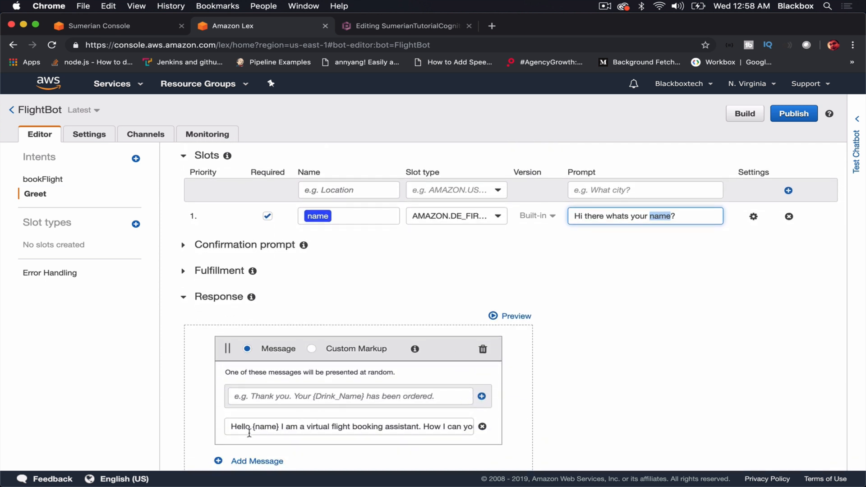
pyautogui.moveTo(253, 427); pyautogui.dragTo(274, 426)
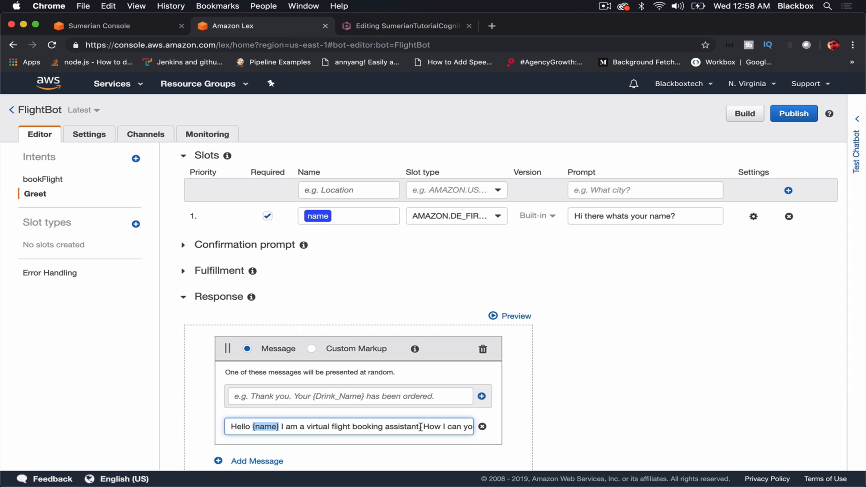
# Step: Change the end of the Greet intent's response message to "How I can I help you today?" and save the intent
pyautogui.moveTo(420, 426); pyautogui.dragTo(473, 427)
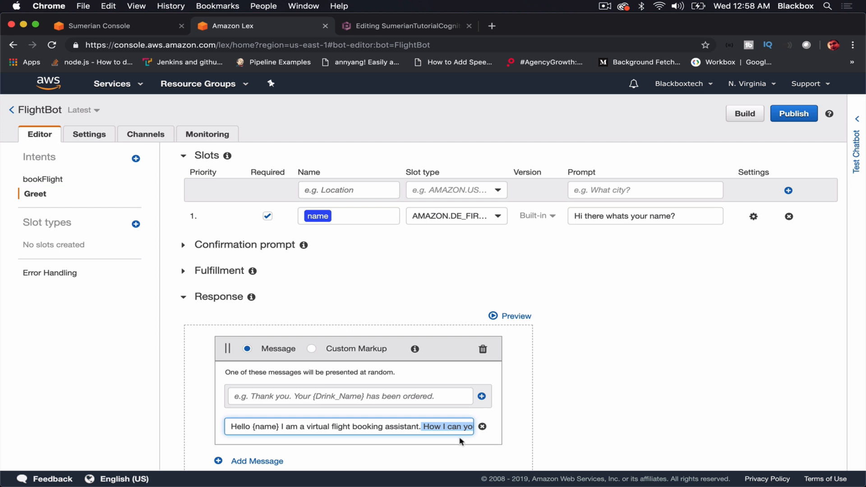
pyautogui.click(459, 426)
pyautogui.rightClick(458, 427)
pyautogui.click(454, 426)
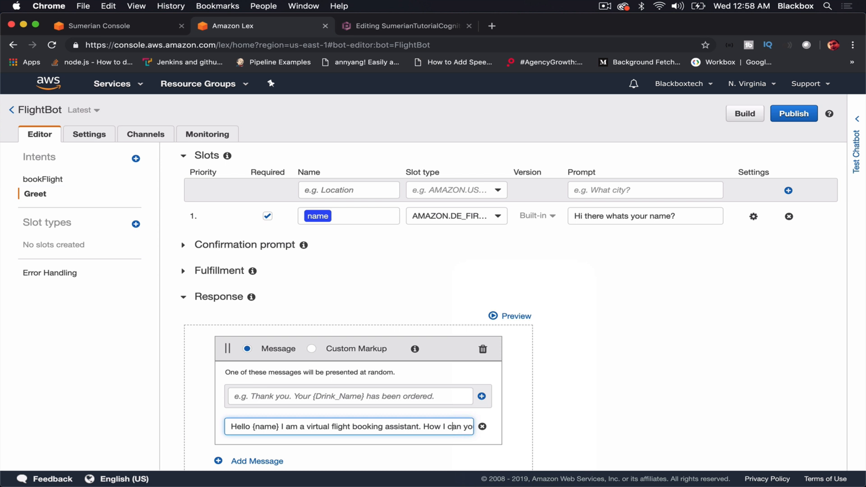
pyautogui.press('Right')
pyautogui.press('Right')
pyautogui.press('Right')
pyautogui.press('Right')
pyautogui.press('Right')
pyautogui.press('Right')
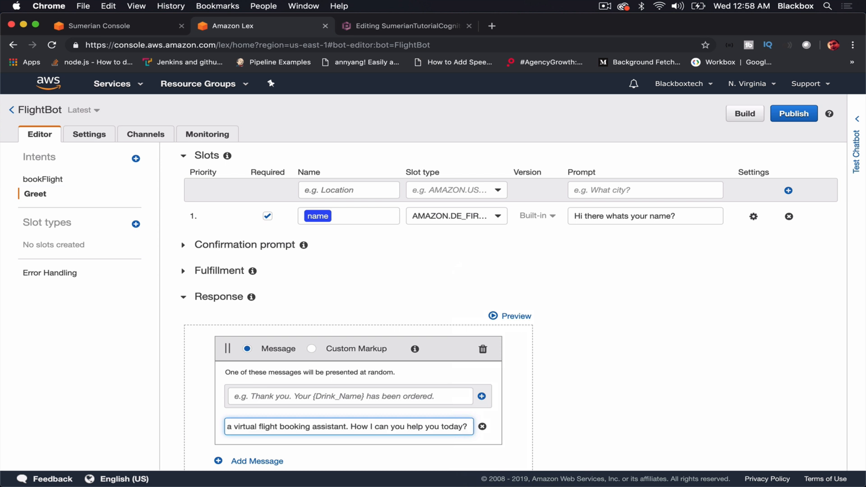
pyautogui.doubleClick(398, 426)
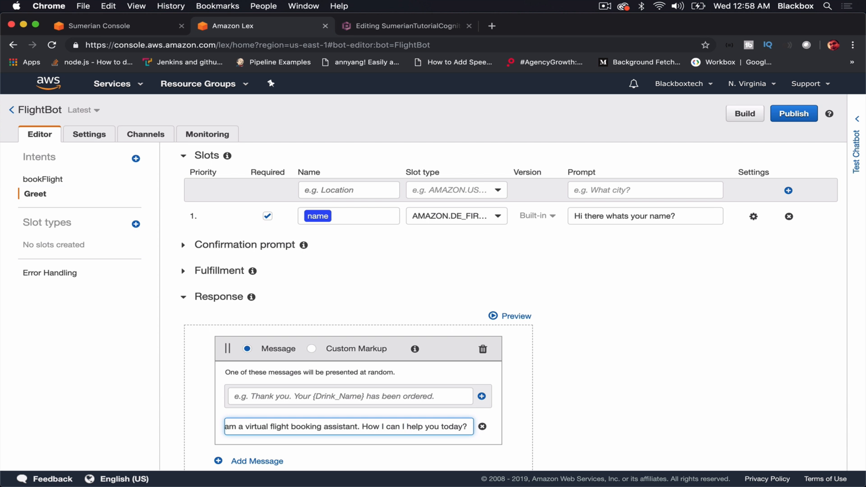
pyautogui.scroll(-3, 570, 388)
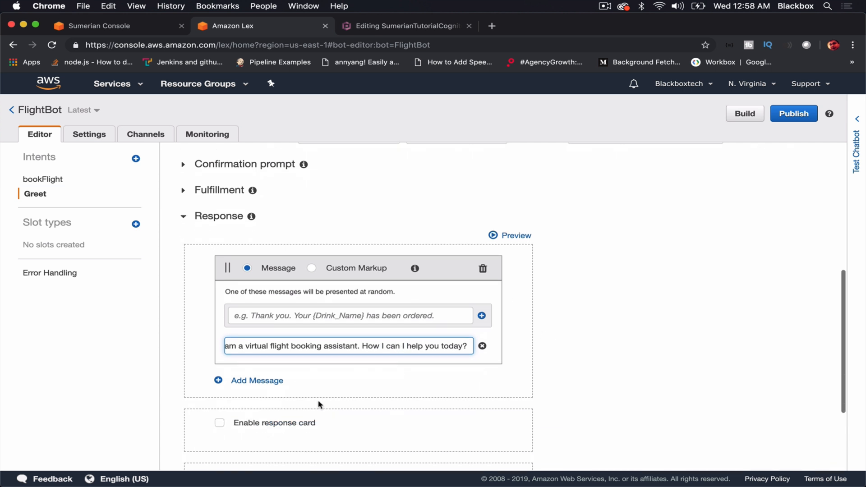
pyautogui.scroll(-5, 319, 404)
pyautogui.click(235, 433)
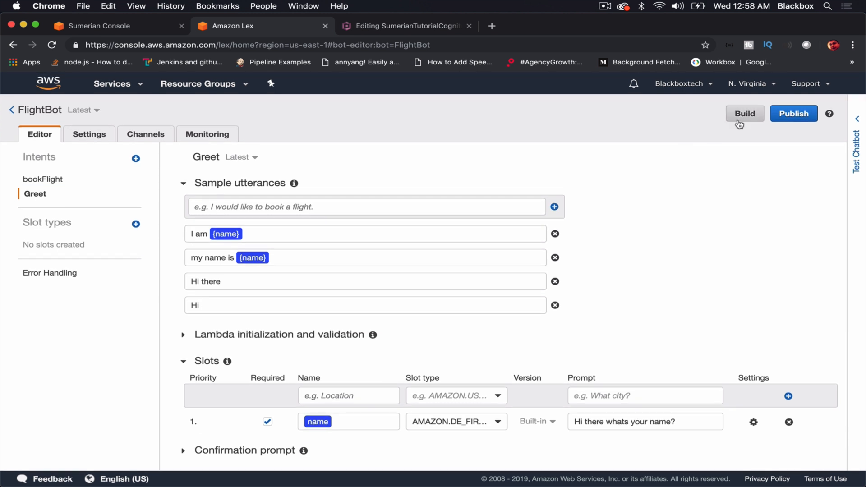
# Step: Examine the bookFlight intent's sample utterances and its fromCity, toCity and dateofTravel slots with their prompts
pyautogui.click(49, 183)
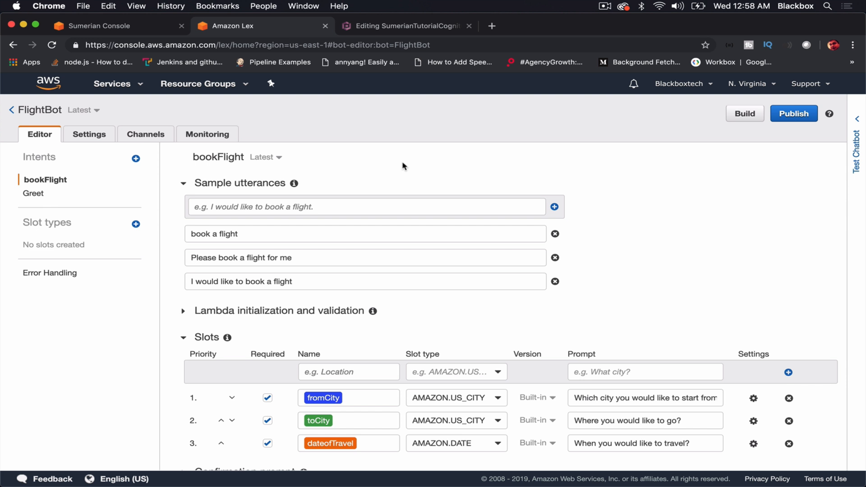
pyautogui.scroll(-1, 403, 166)
pyautogui.scroll(1, 403, 166)
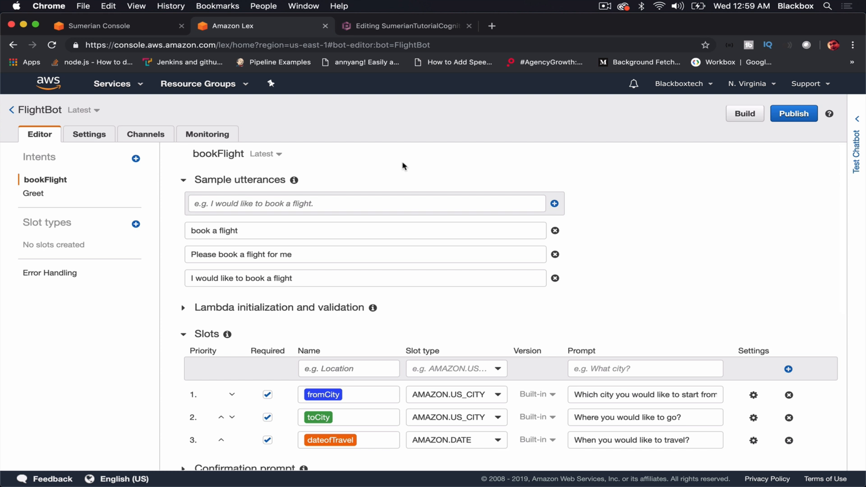
pyautogui.scroll(-1, 402, 166)
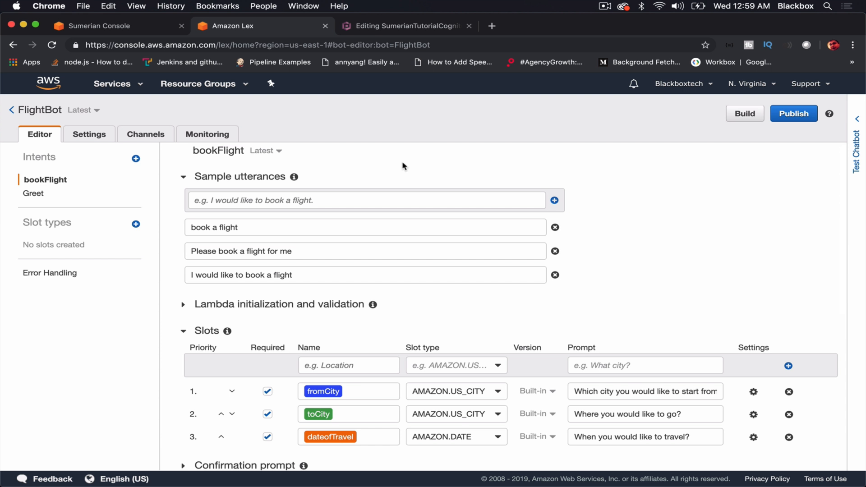
pyautogui.scroll(-3, 402, 166)
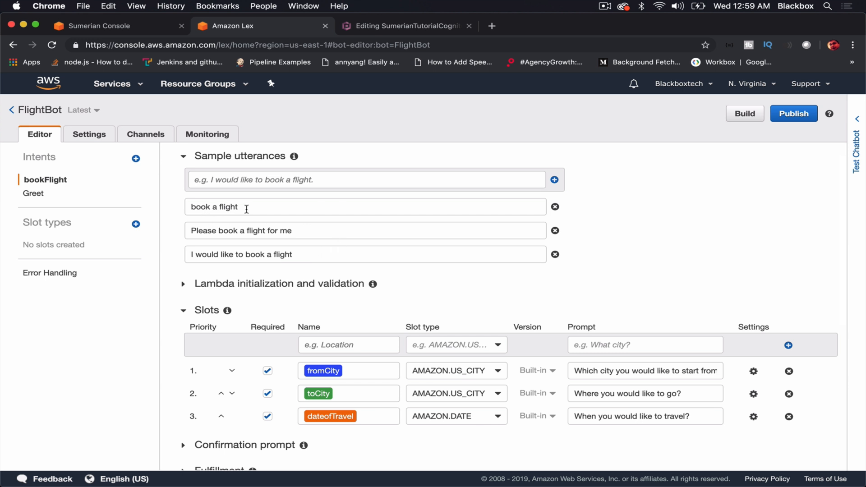
pyautogui.scroll(-1, 293, 291)
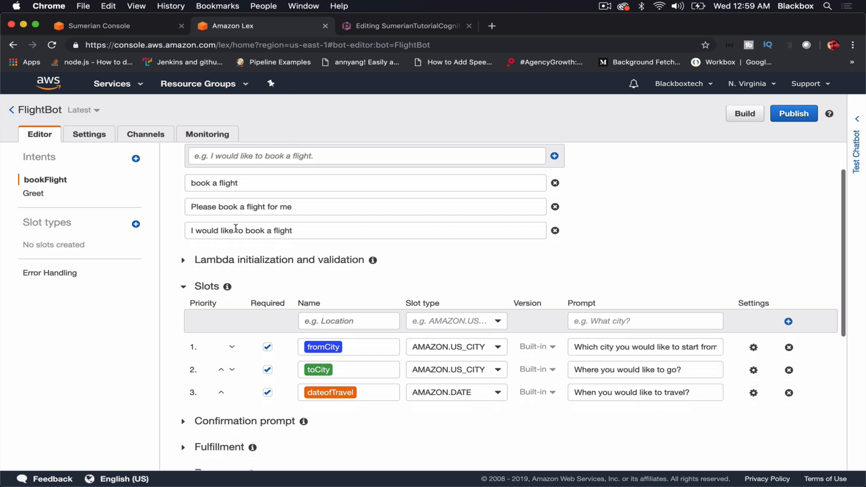
pyautogui.scroll(2, 266, 224)
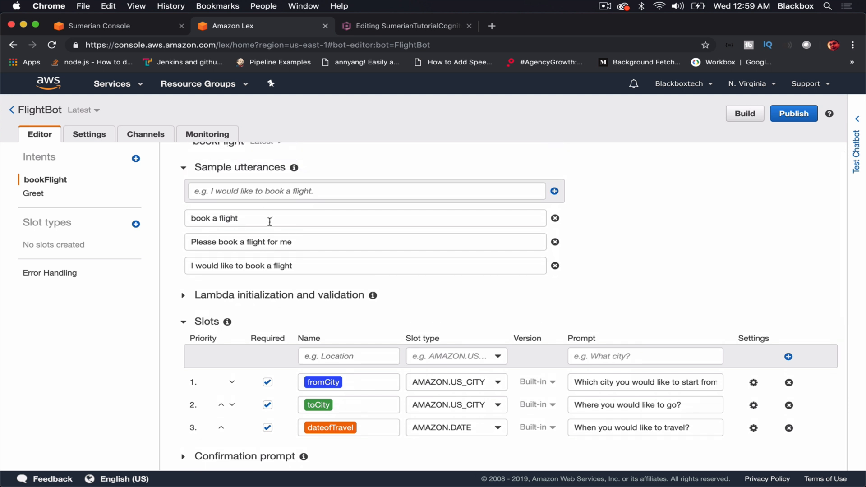
pyautogui.scroll(-1, 270, 221)
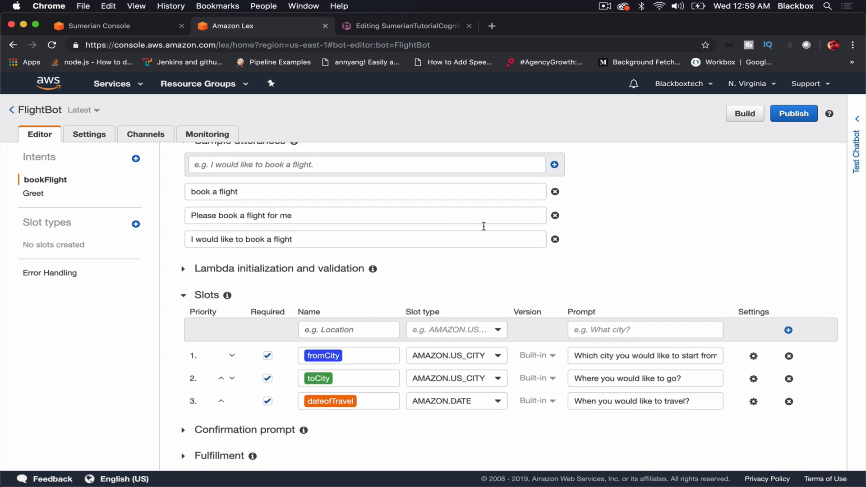
pyautogui.scroll(-1, 491, 233)
pyautogui.scroll(-1, 491, 233)
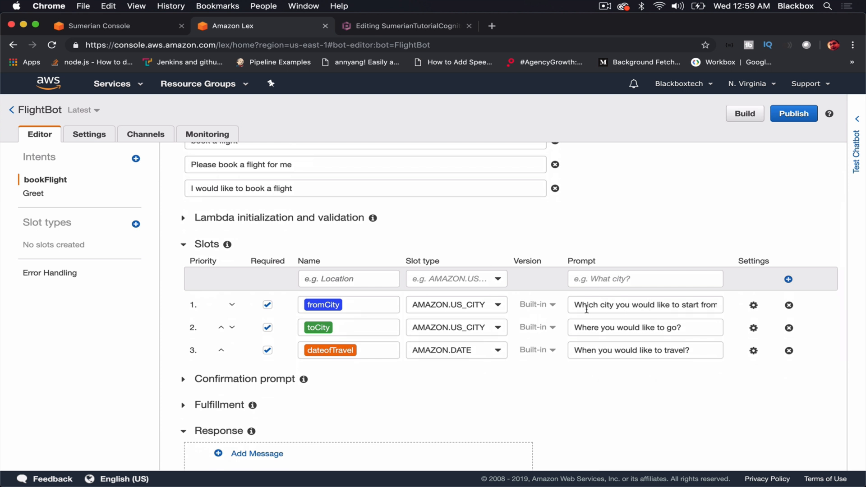
pyautogui.click(572, 305)
pyautogui.moveTo(573, 305); pyautogui.dragTo(726, 306)
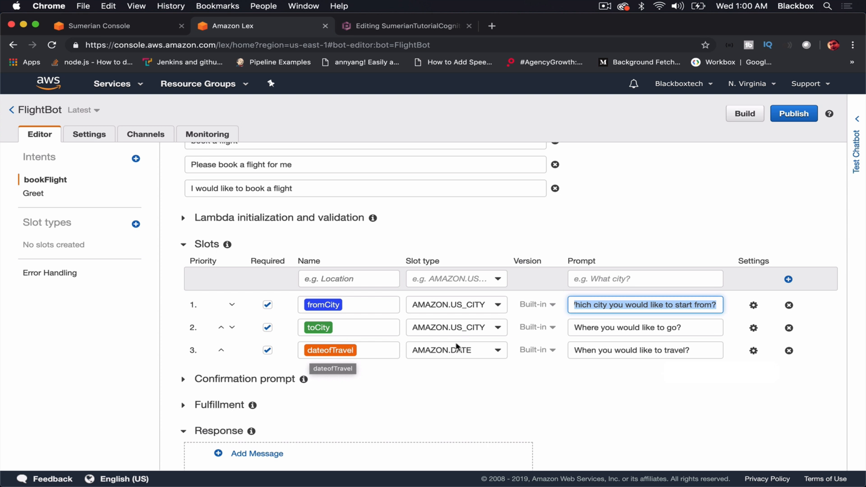
# Step: Examine the bookFlight intent's confirmation prompt, including the slot placeholders in its confirm message and the cancel message
pyautogui.scroll(-3, 444, 362)
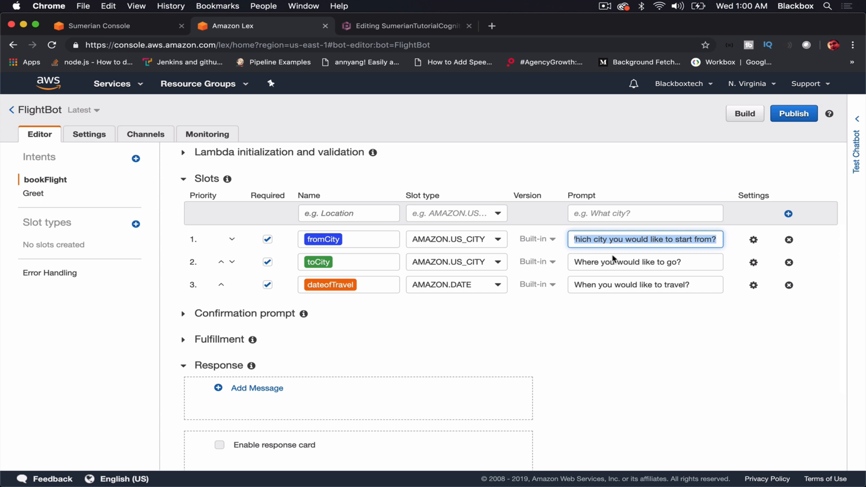
pyautogui.scroll(-2, 613, 314)
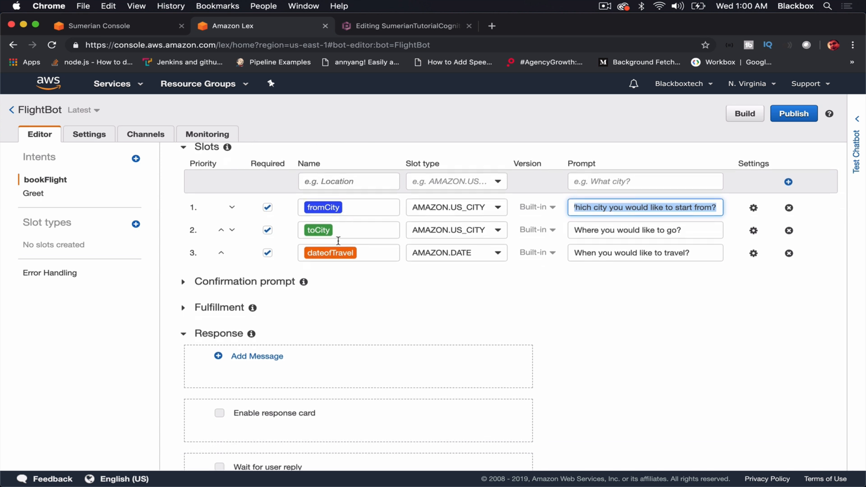
pyautogui.scroll(-2, 351, 295)
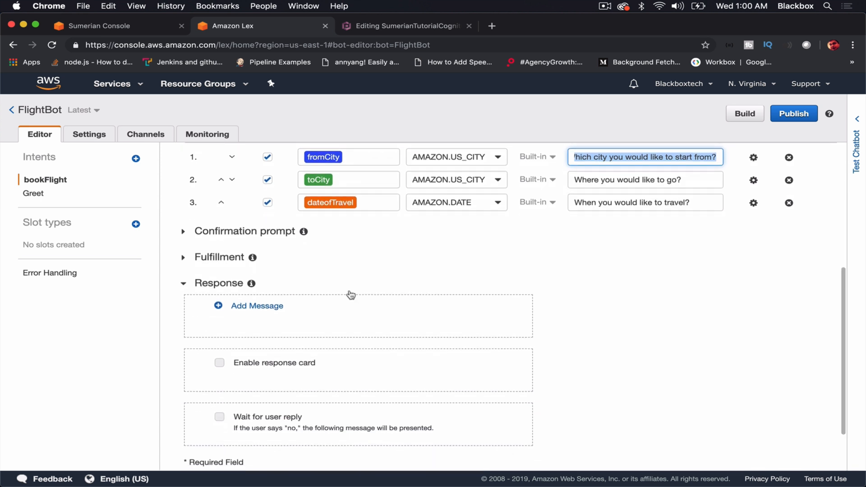
pyautogui.click(206, 239)
pyautogui.click(206, 238)
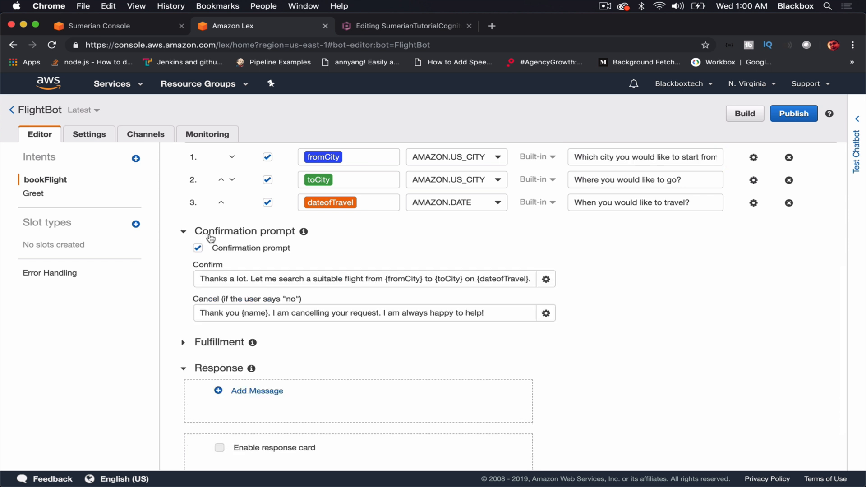
pyautogui.scroll(-1, 400, 235)
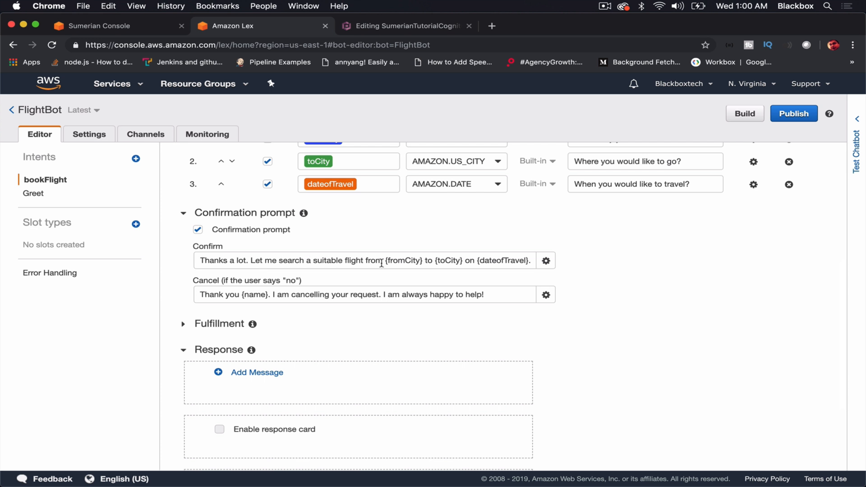
pyautogui.doubleClick(405, 260)
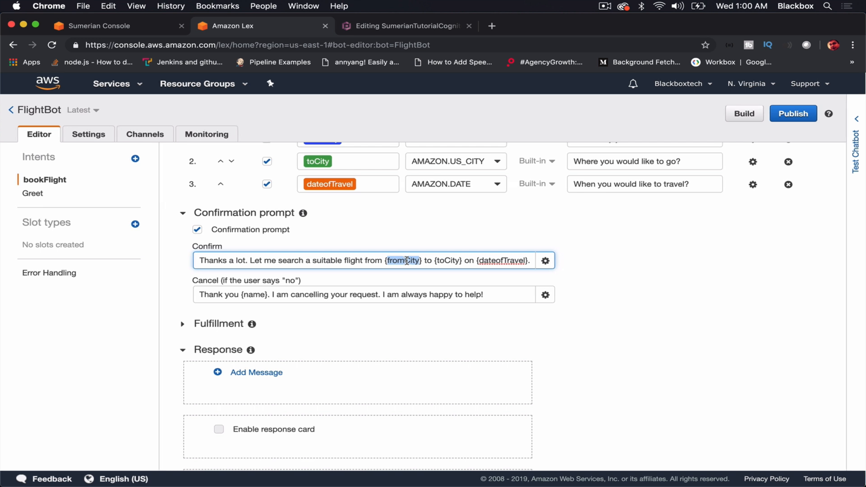
pyautogui.doubleClick(446, 261)
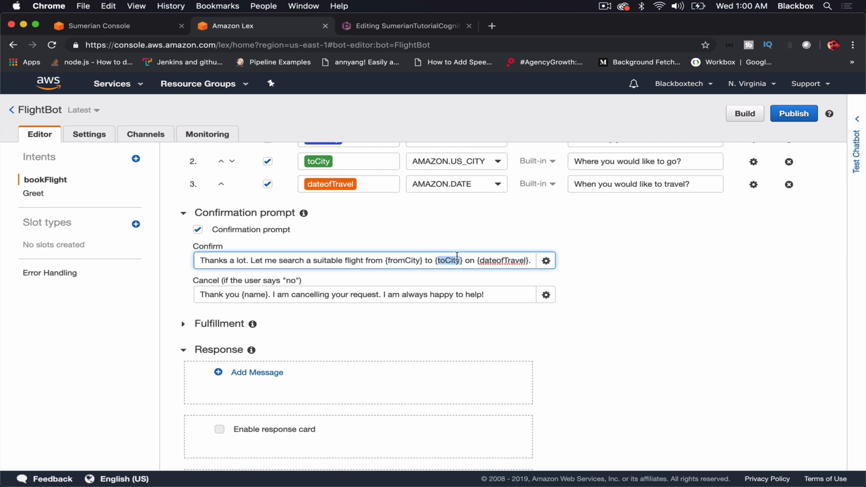
pyautogui.click(496, 260)
# Step: Build FlightBot with the current intents and confirm the build
pyautogui.scroll(1, 670, 251)
pyautogui.click(742, 114)
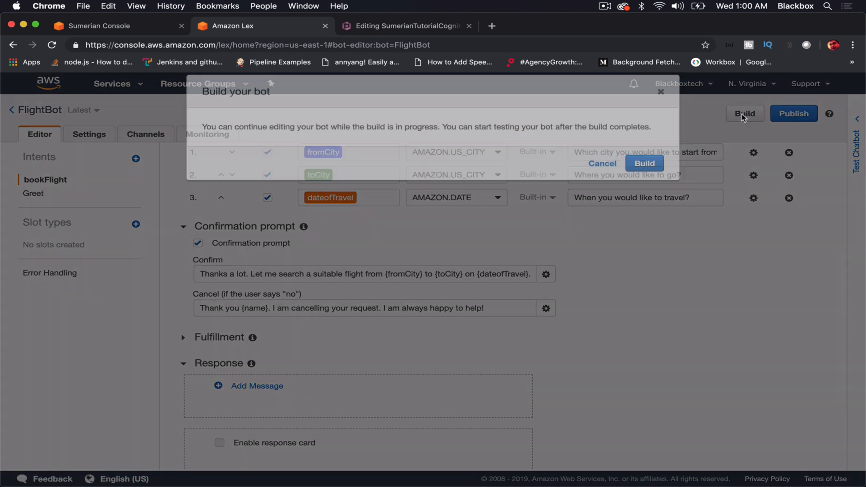
pyautogui.click(644, 205)
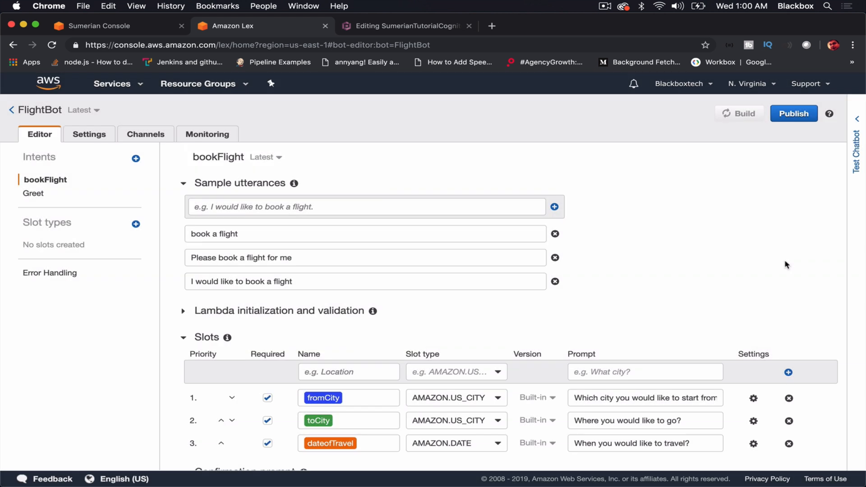
# Step: Open the bot's test chat, send "Hi" and answer the name prompt with the user's first name
pyautogui.click(857, 158)
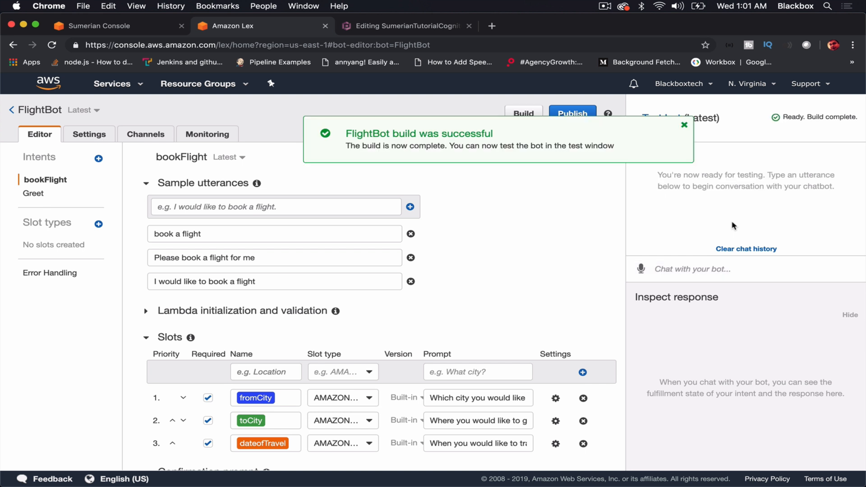
pyautogui.click(683, 125)
pyautogui.click(669, 265)
pyautogui.write('Hi')
pyautogui.press('Return')
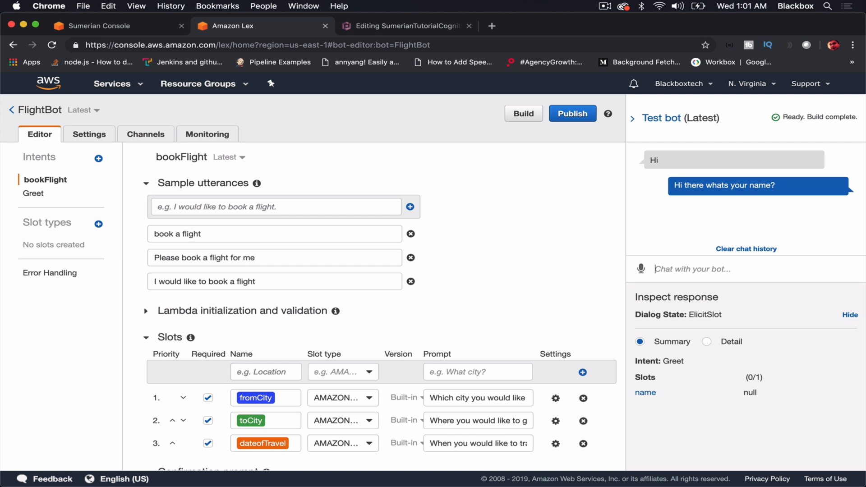
pyautogui.write('Kalyan')
pyautogui.press('Return')
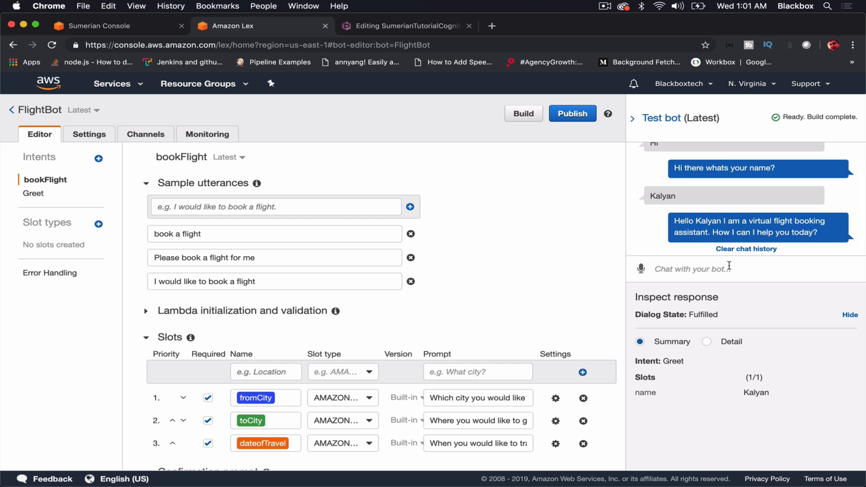
# Step: Test the bookFlight intent with "Book a flight", "Atlanta", "Los Angeles" and "Tomorrow", and check the reply's date and slot values
pyautogui.write('Book a flight')
pyautogui.press('Return')
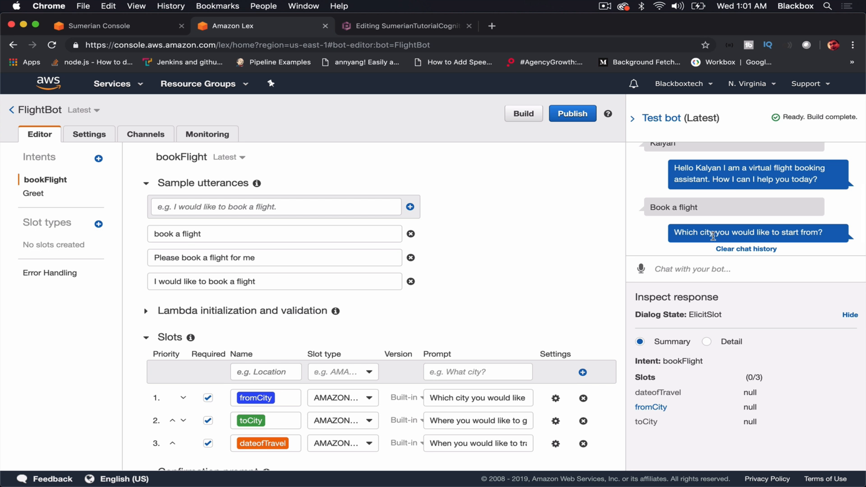
pyautogui.write('Atlanta')
pyautogui.press('Return')
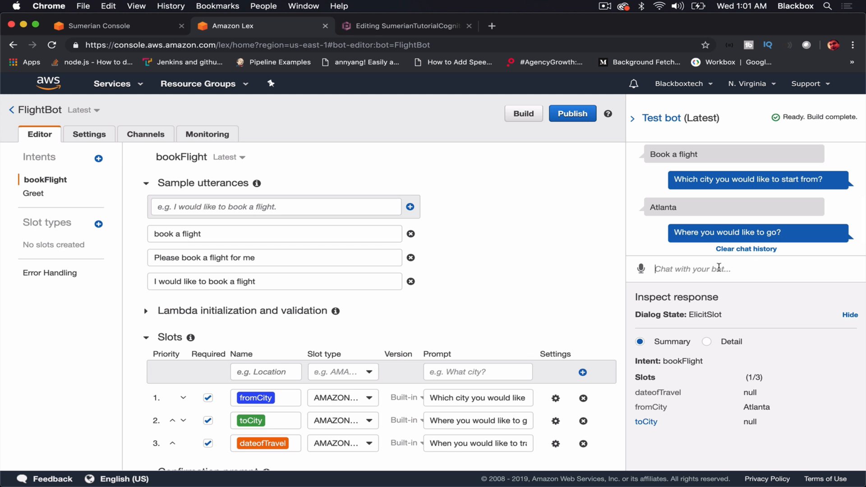
pyautogui.write('Los Angeles')
pyautogui.press('Return')
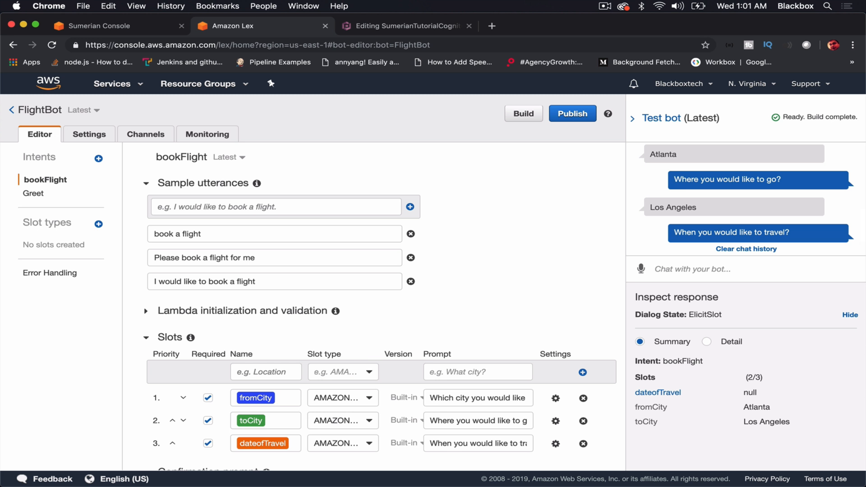
pyautogui.write('Tomorrow')
pyautogui.press('Return')
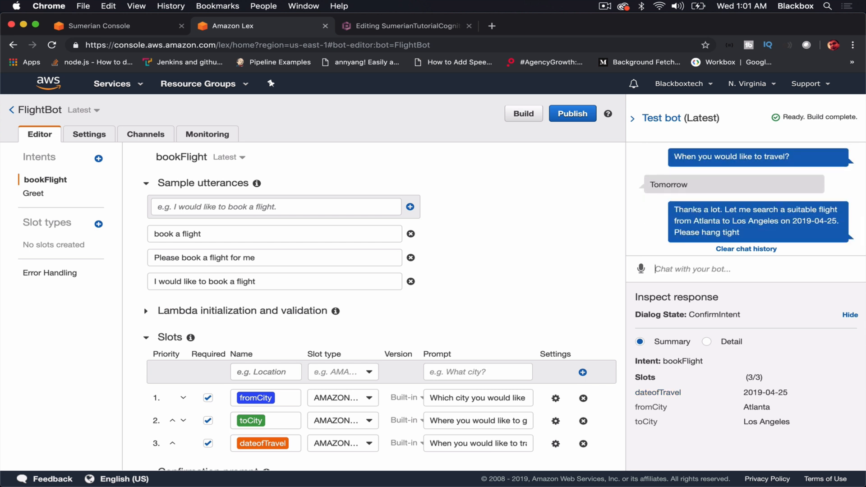
pyautogui.moveTo(792, 221); pyautogui.dragTo(833, 221)
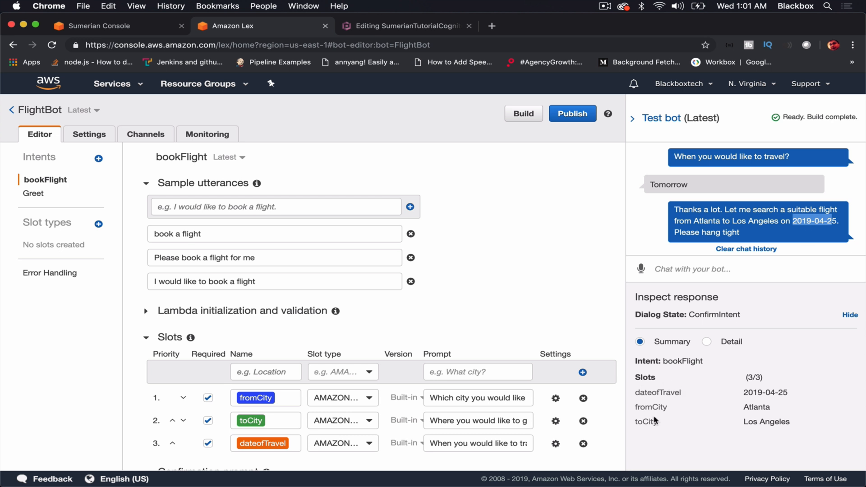
pyautogui.moveTo(644, 392); pyautogui.dragTo(765, 384)
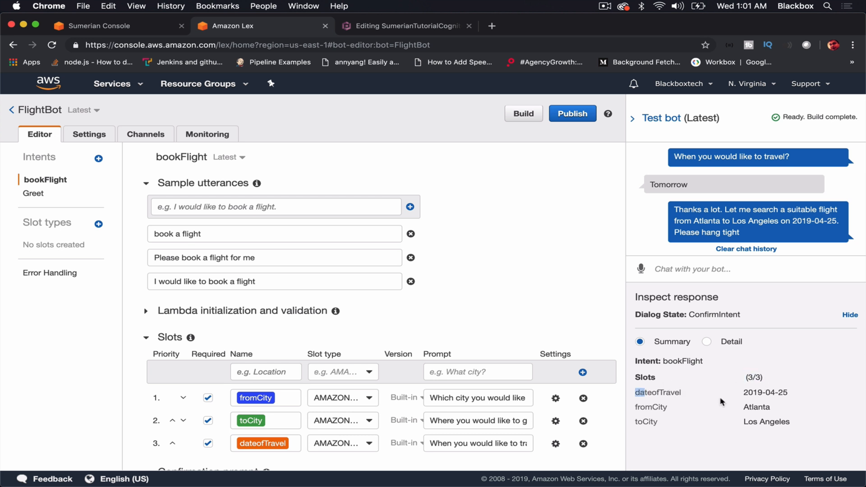
pyautogui.click(682, 427)
# Step: Publish FlightBot under the LATEST alias
pyautogui.click(572, 114)
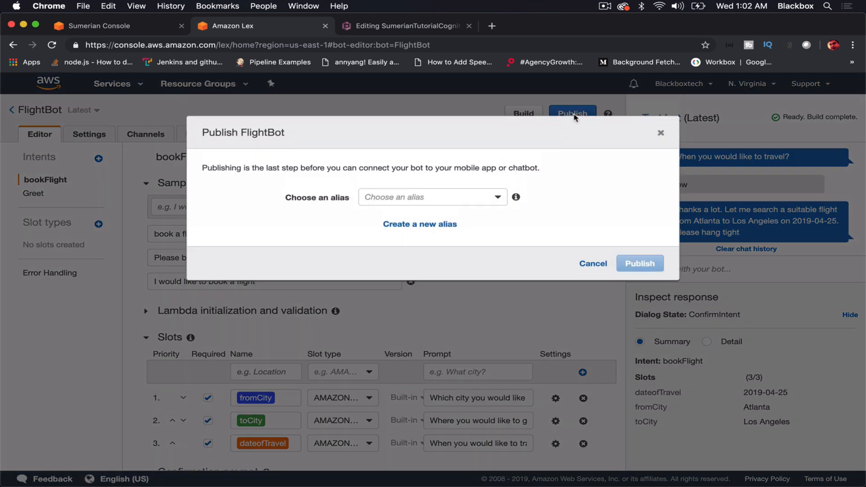
pyautogui.click(463, 198)
pyautogui.click(443, 214)
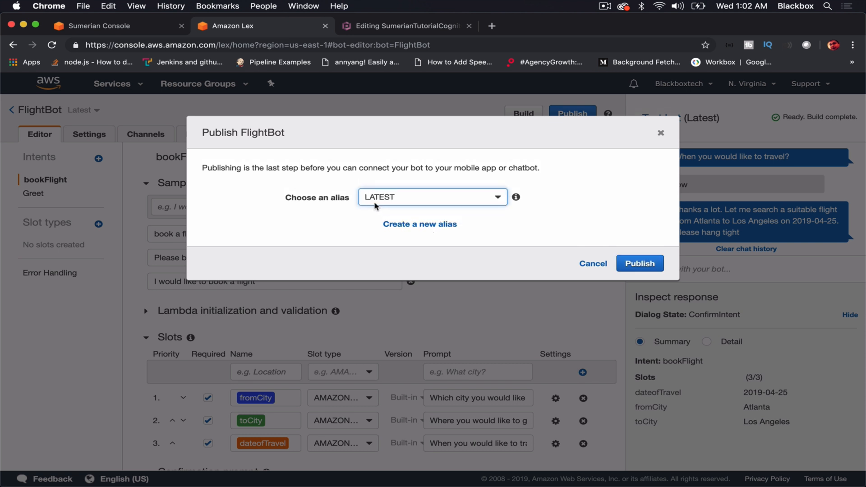
pyautogui.click(622, 265)
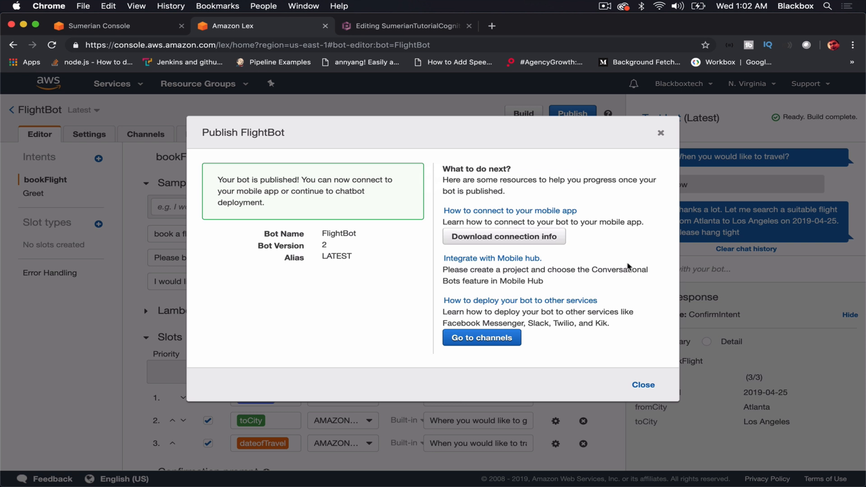
# Step: Copy the published bot's name, close the publish summary and switch to the Sumerian scene
pyautogui.doubleClick(335, 234)
pyautogui.press('super+c')
pyautogui.click(659, 133)
pyautogui.click(89, 31)
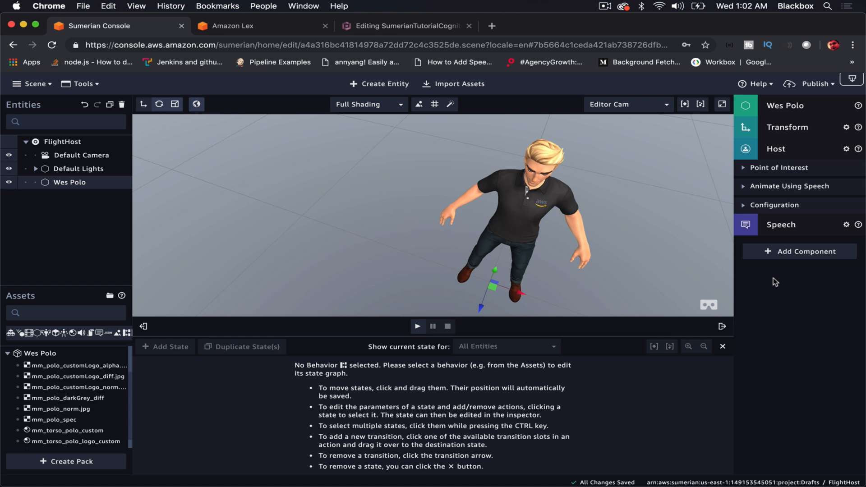
# Step: Add a Dialogue component to Wes Polo with bot name FlightBot and alias $LATEST, and collapse its settings
pyautogui.click(780, 253)
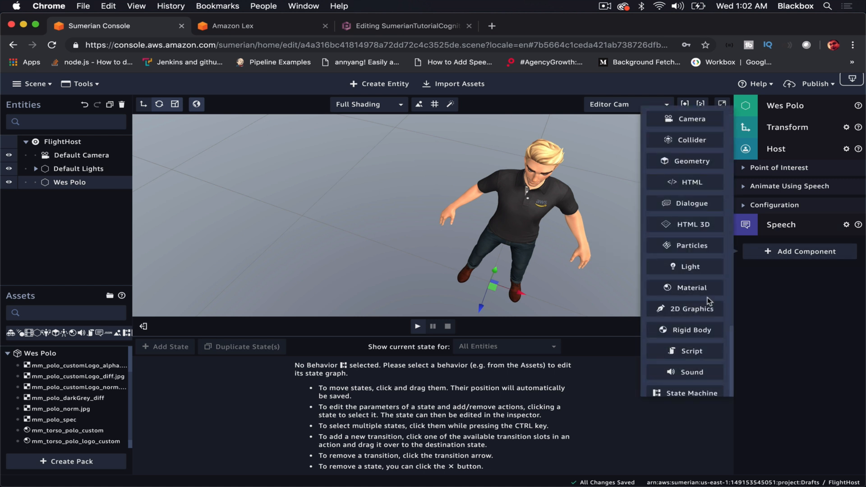
pyautogui.click(694, 205)
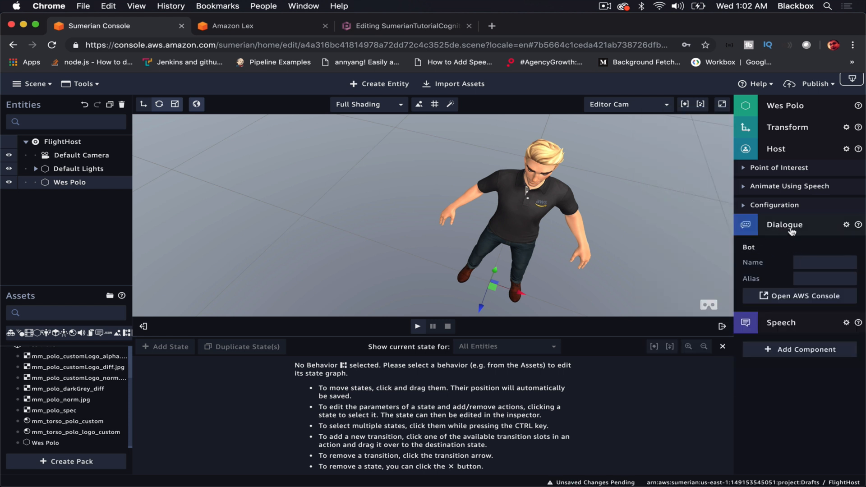
pyautogui.click(799, 261)
pyautogui.press('super+v')
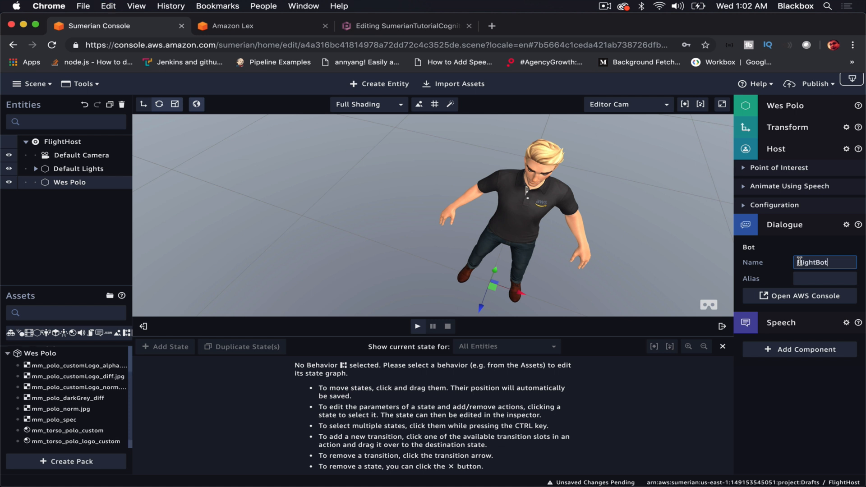
pyautogui.click(816, 280)
pyautogui.write('$LATEST')
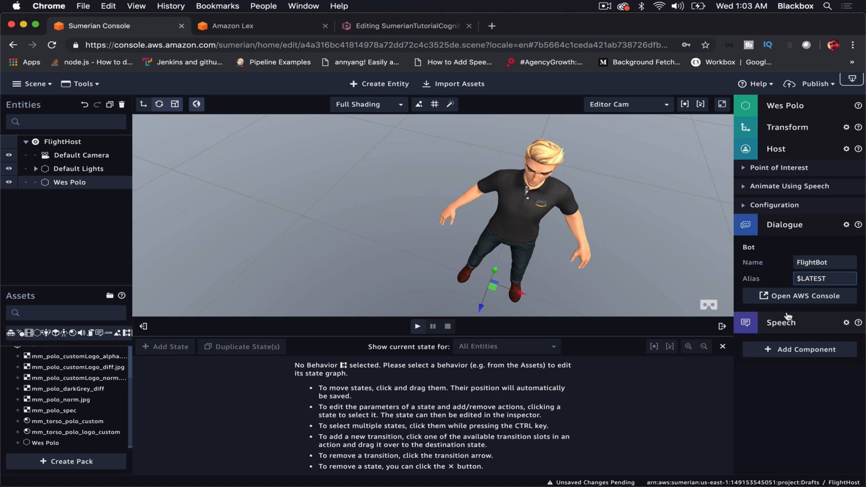
pyautogui.click(780, 230)
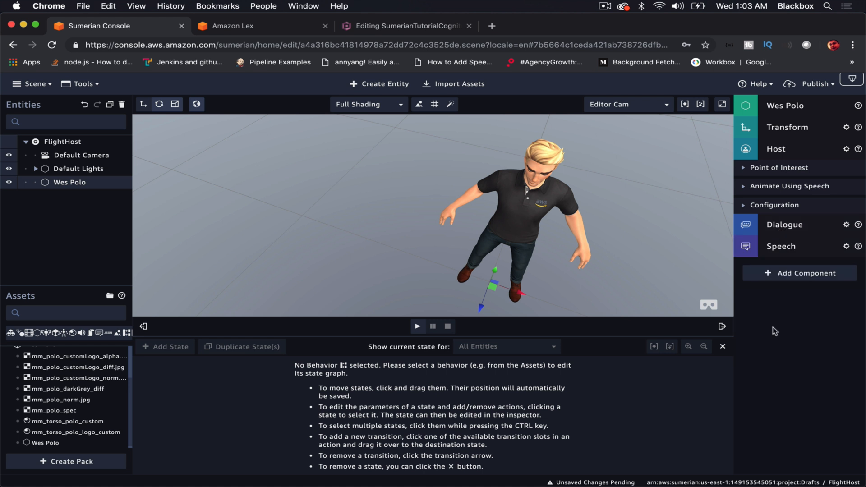
# Step: Add a State Machine component to Wes Polo and create a new behavior in it
pyautogui.click(777, 274)
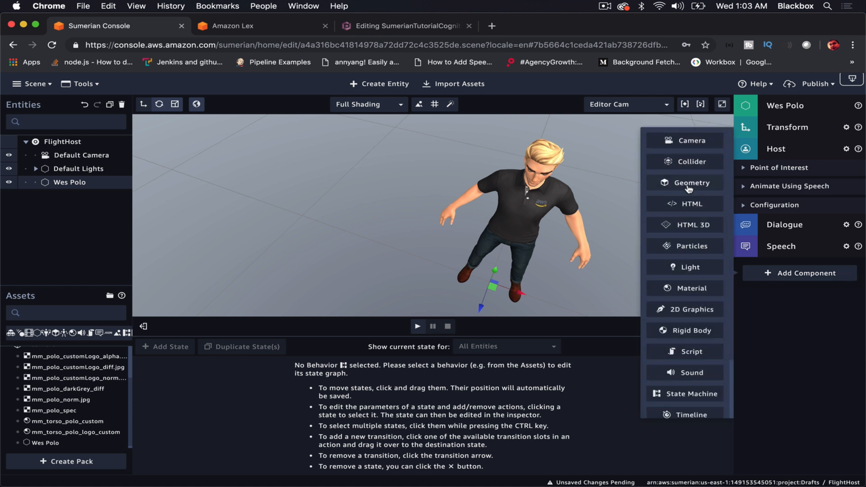
pyautogui.scroll(-2, 685, 323)
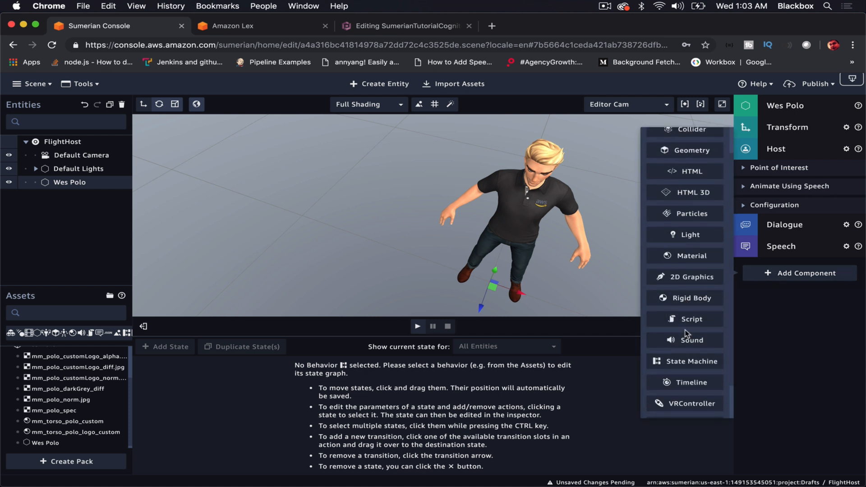
pyautogui.click(685, 361)
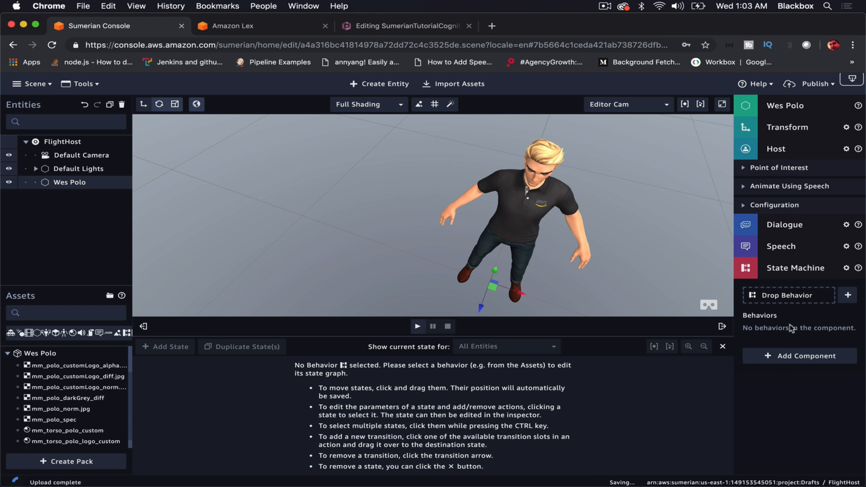
pyautogui.click(846, 296)
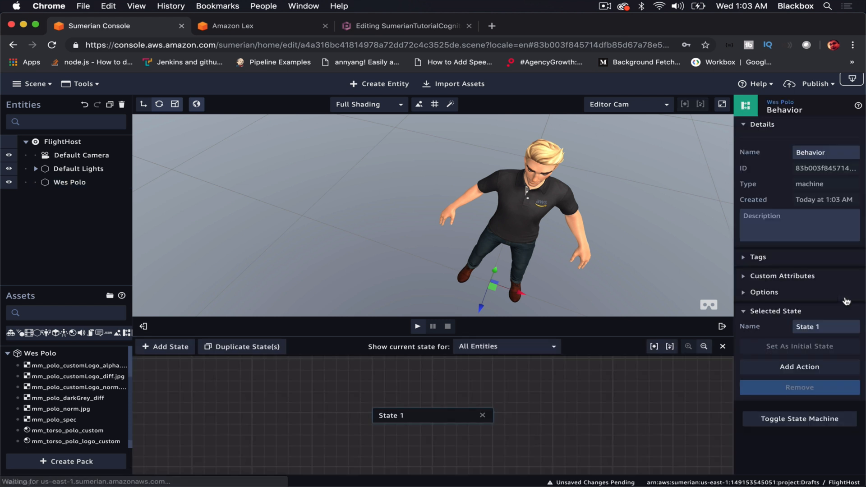
# Step: Rename the behavior's State 1 to "AWS Ready" and move it toward the left side of the state graph
pyautogui.moveTo(455, 418); pyautogui.dragTo(306, 404)
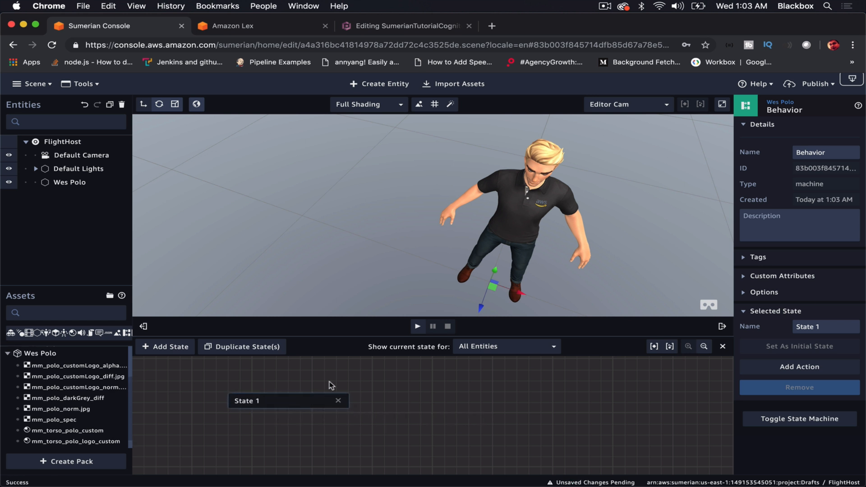
pyautogui.moveTo(820, 326); pyautogui.dragTo(774, 328)
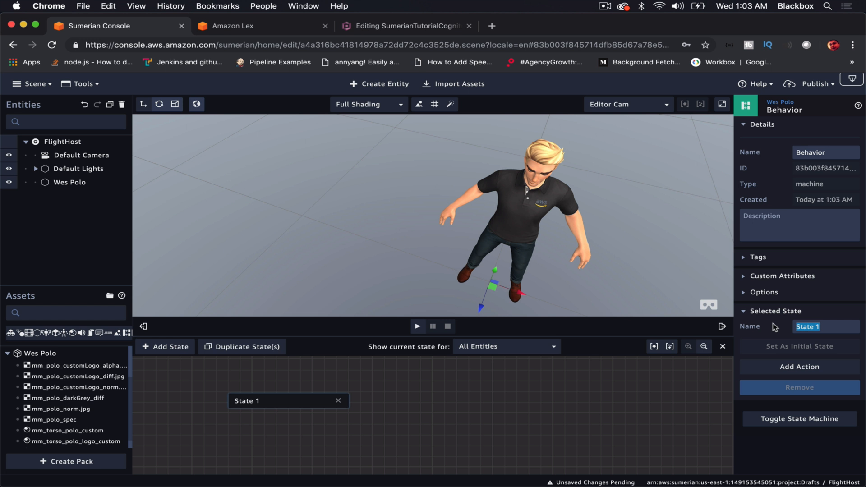
pyautogui.write('AWS Ready')
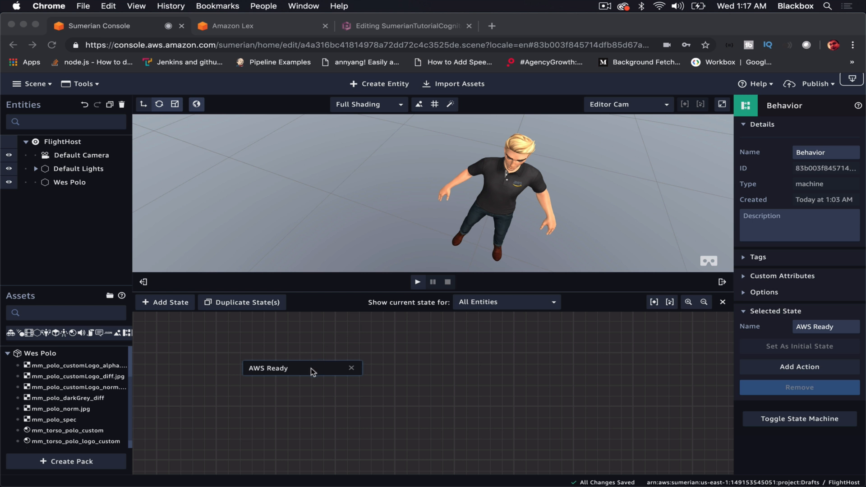
pyautogui.click(272, 372)
pyautogui.moveTo(272, 372); pyautogui.dragTo(242, 372)
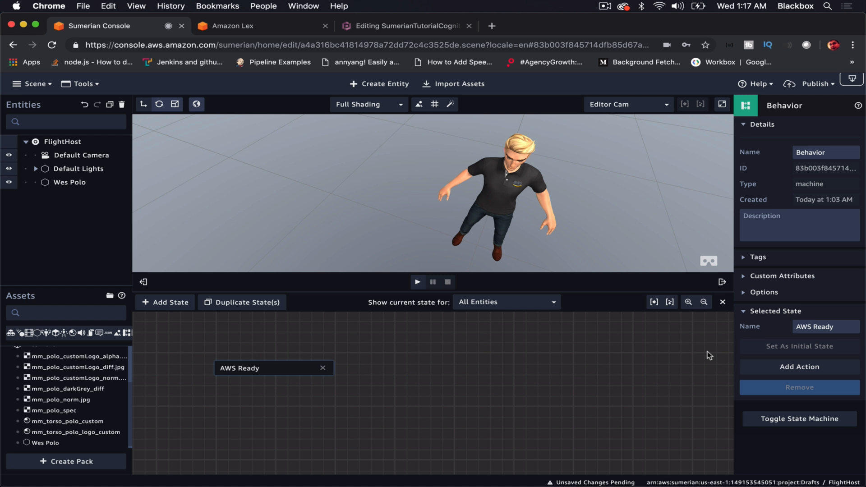
# Step: Add an AWS SDK Ready action to the AWS Ready state and move the state farther toward the graph's upper-left area
pyautogui.click(801, 372)
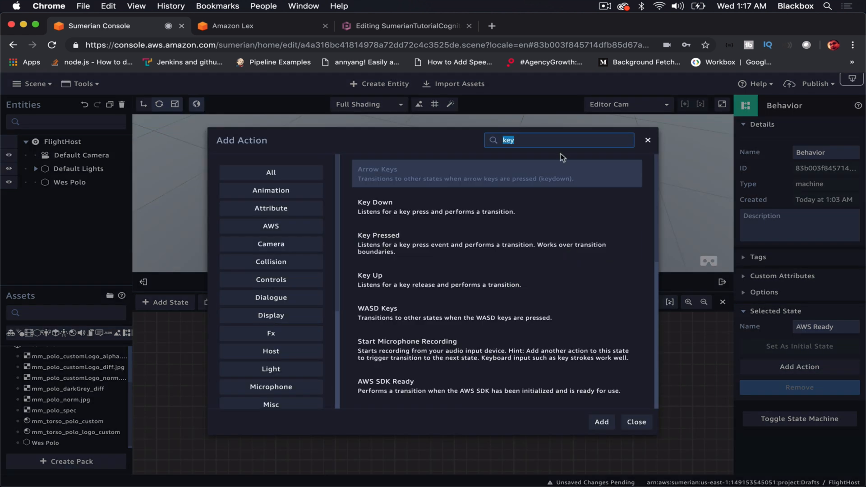
pyautogui.write('aws')
pyautogui.doubleClick(455, 178)
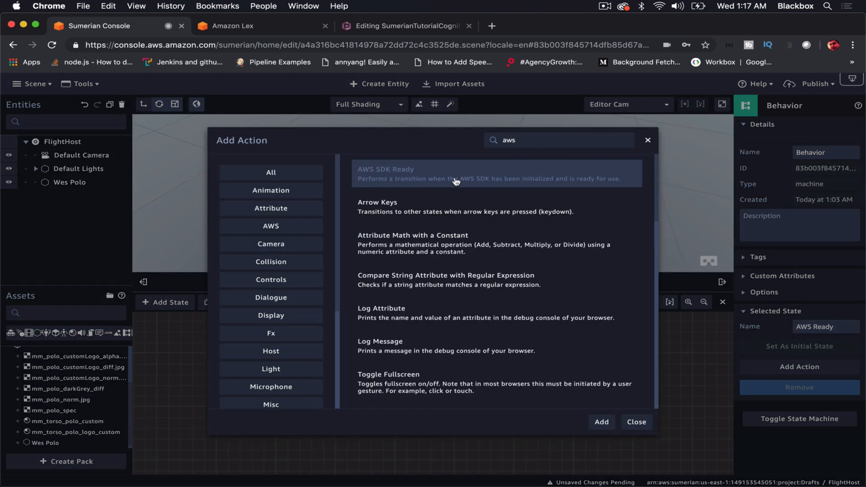
pyautogui.moveTo(289, 374); pyautogui.dragTo(235, 356)
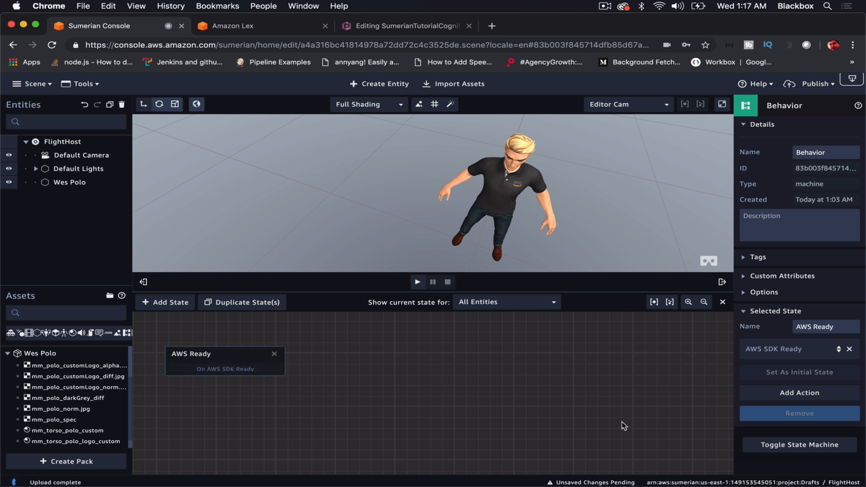
# Step: Add a new state to the behavior and name it "Wait for input"
pyautogui.click(172, 302)
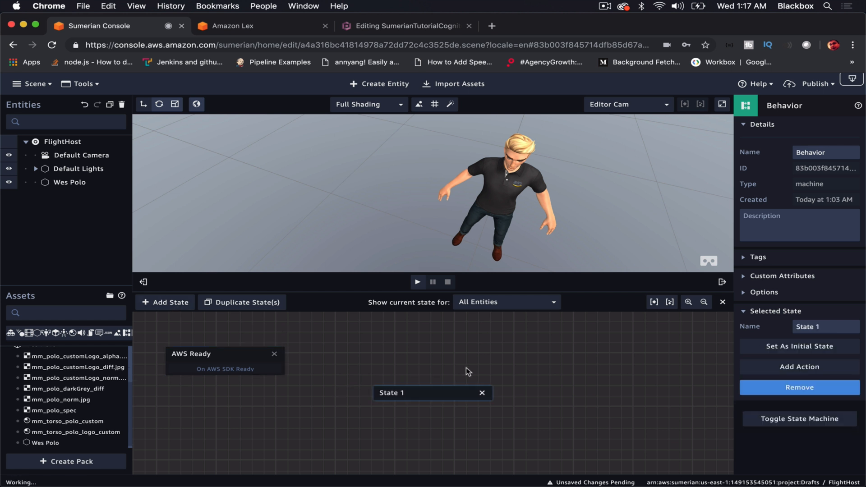
pyautogui.tripleClick(822, 328)
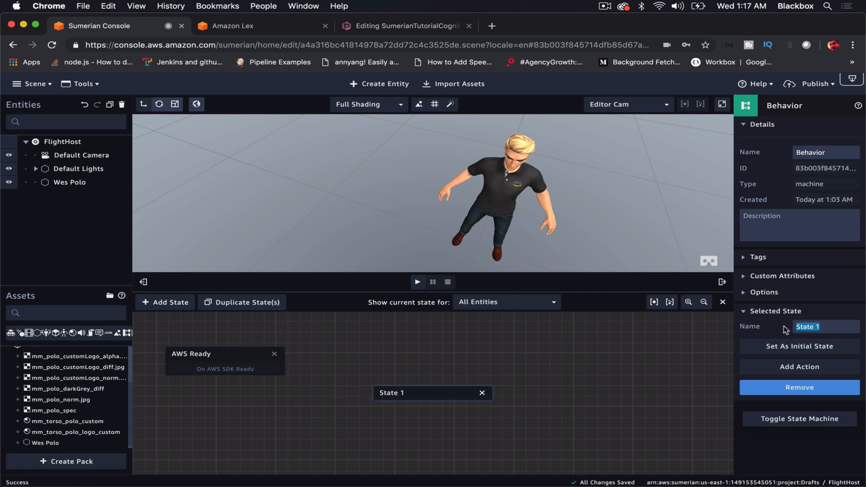
pyautogui.write('Wait for input')
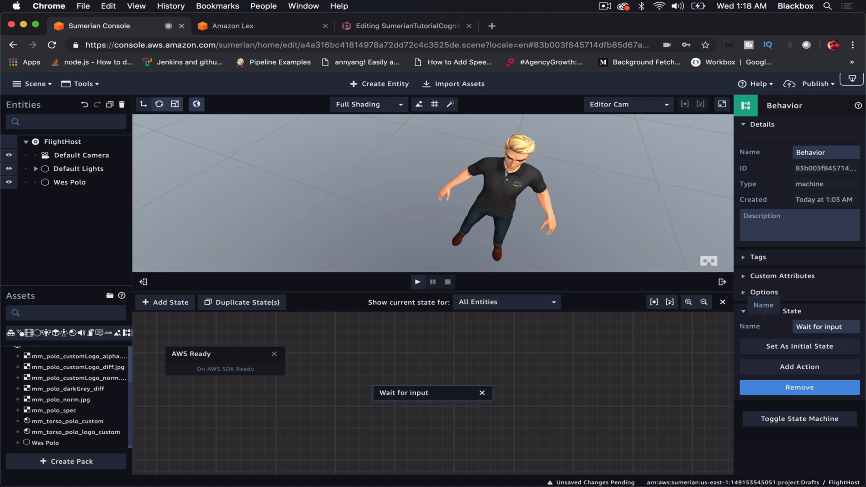
# Step: Give the Wait for input state a Key Down action with key Space and place the state beside AWS Ready
pyautogui.click(799, 366)
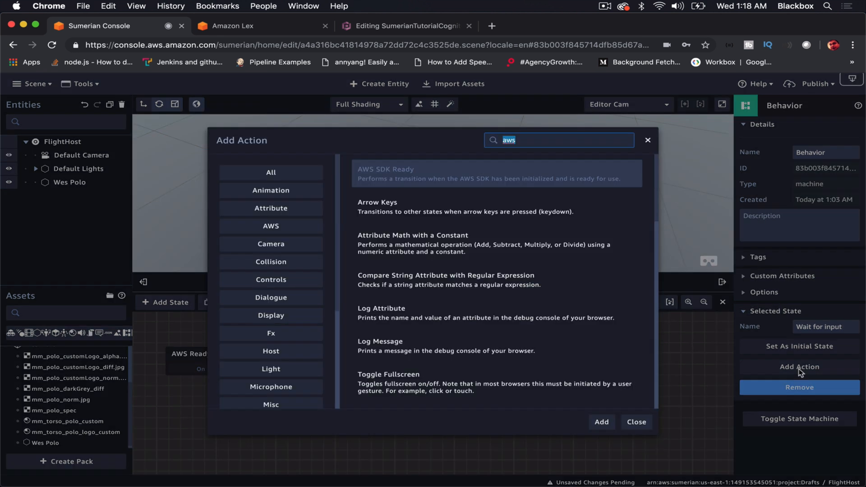
pyautogui.write('key')
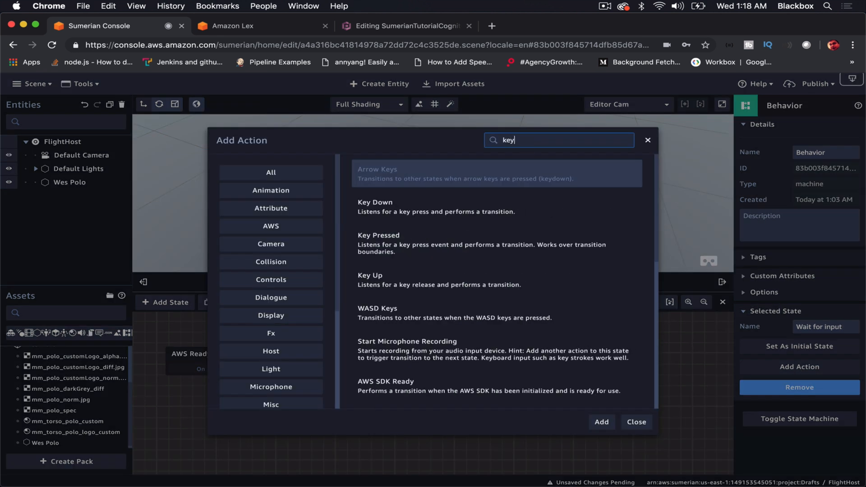
pyautogui.click(408, 212)
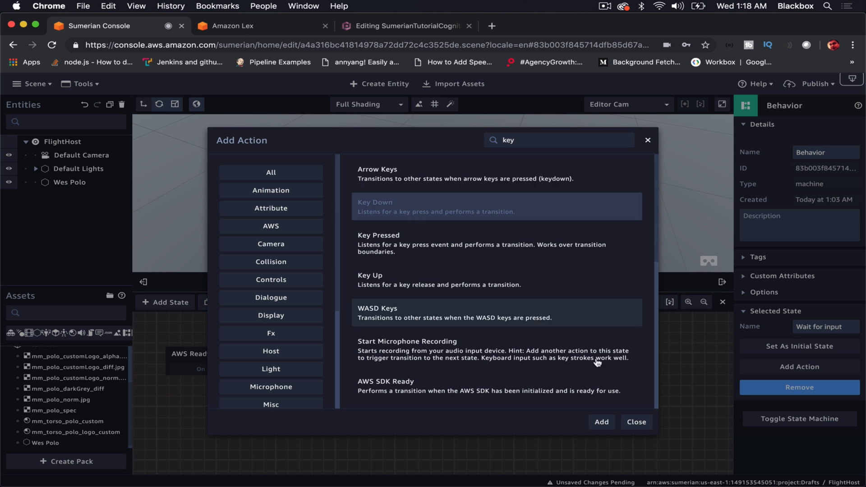
pyautogui.click(600, 421)
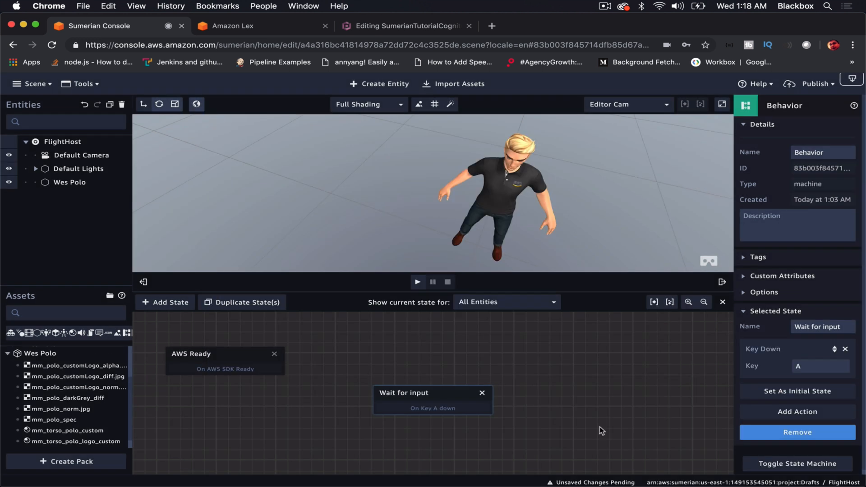
pyautogui.click(803, 365)
pyautogui.press('space')
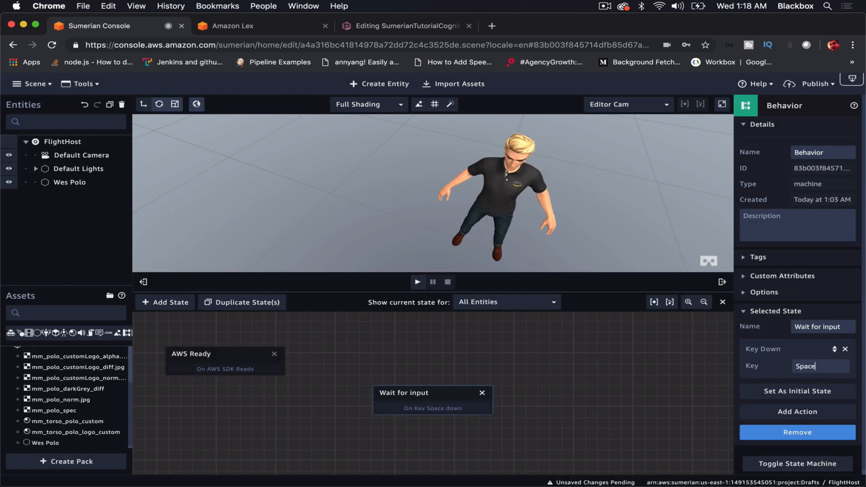
pyautogui.moveTo(410, 399); pyautogui.dragTo(340, 353)
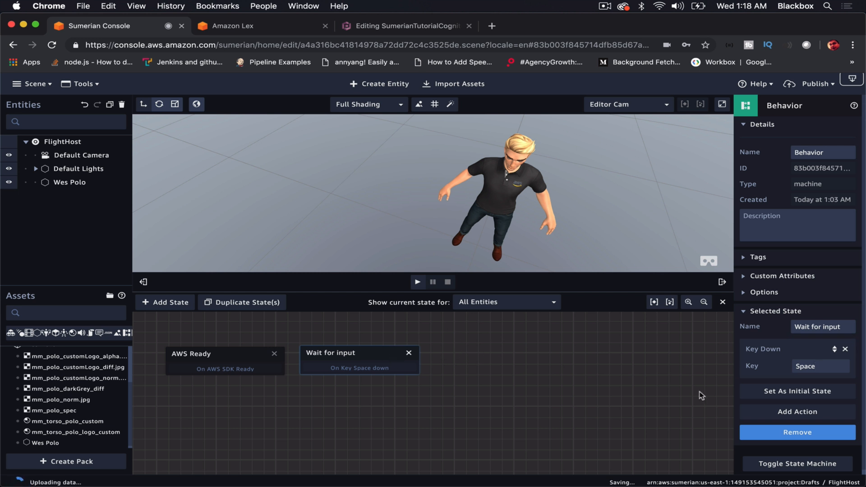
# Step: Add another state beside Wait for input and name it "Start Recording"
pyautogui.click(152, 305)
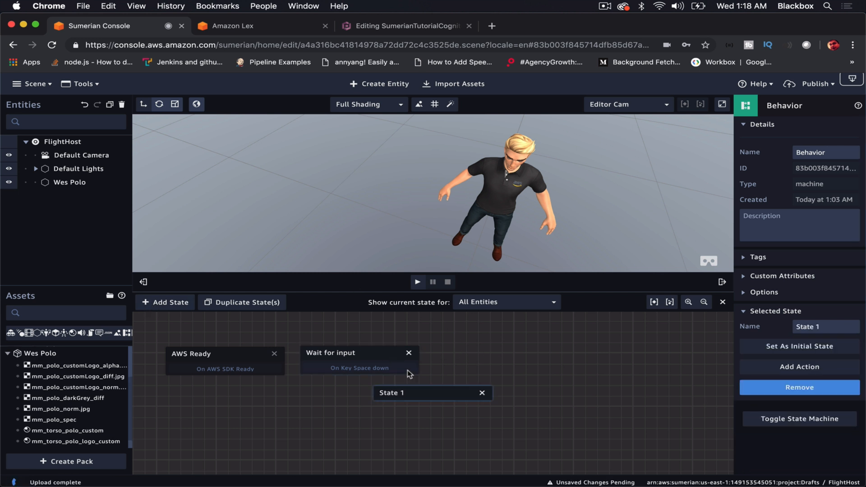
pyautogui.moveTo(397, 392); pyautogui.dragTo(461, 352)
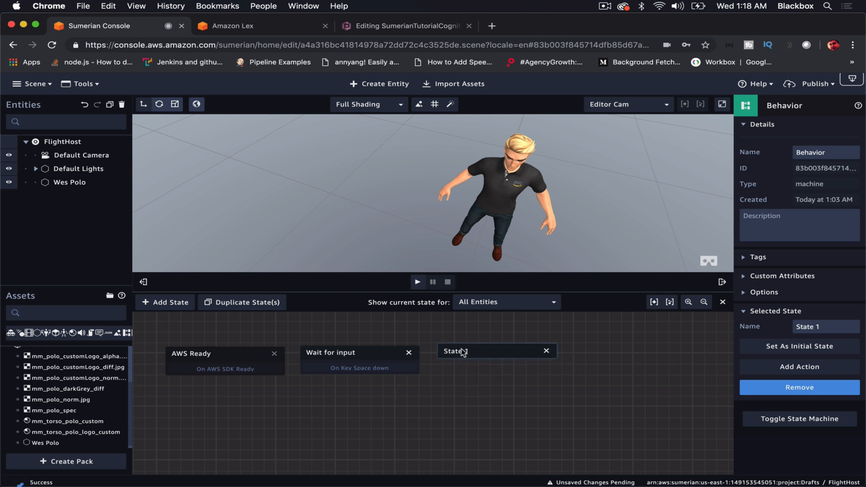
pyautogui.moveTo(826, 326); pyautogui.dragTo(760, 326)
pyautogui.write('S')
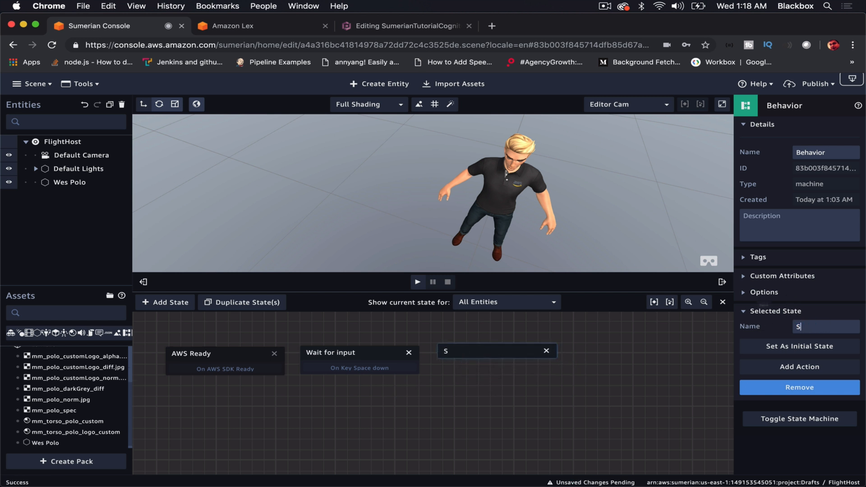
pyautogui.write('tart Recording')
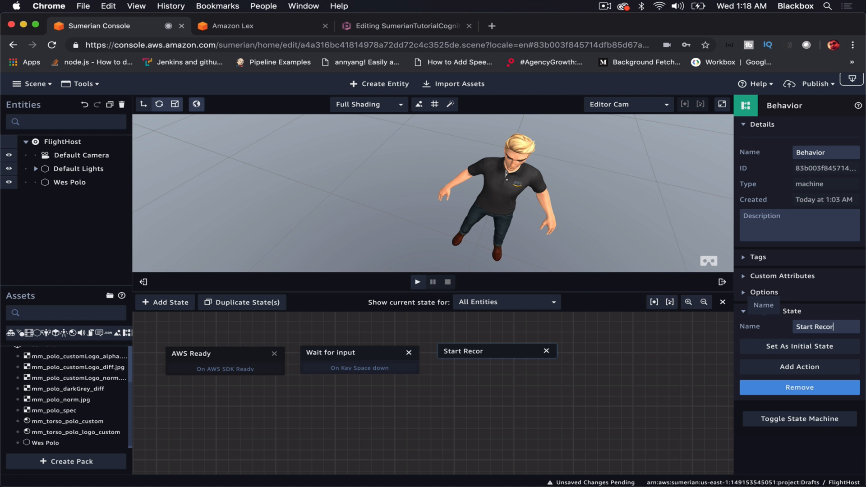
# Step: Add the Start Microphone Recording action from the Microphone category to the Start Recording state
pyautogui.click(797, 367)
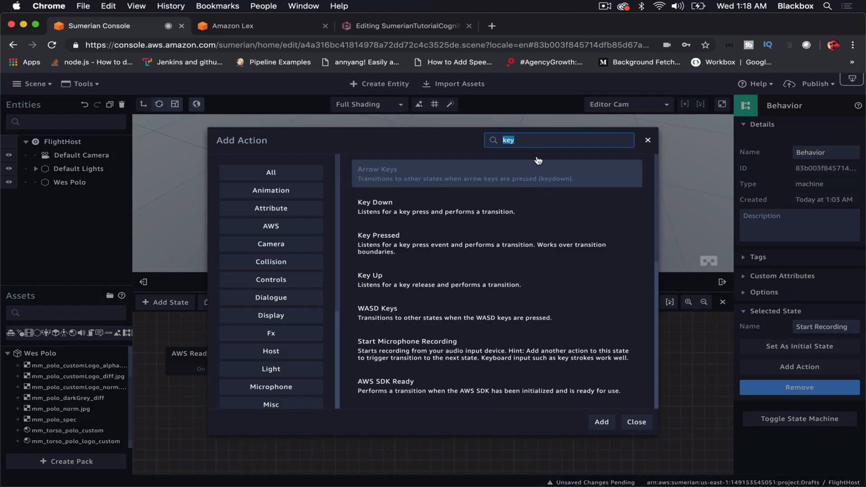
pyautogui.write('start')
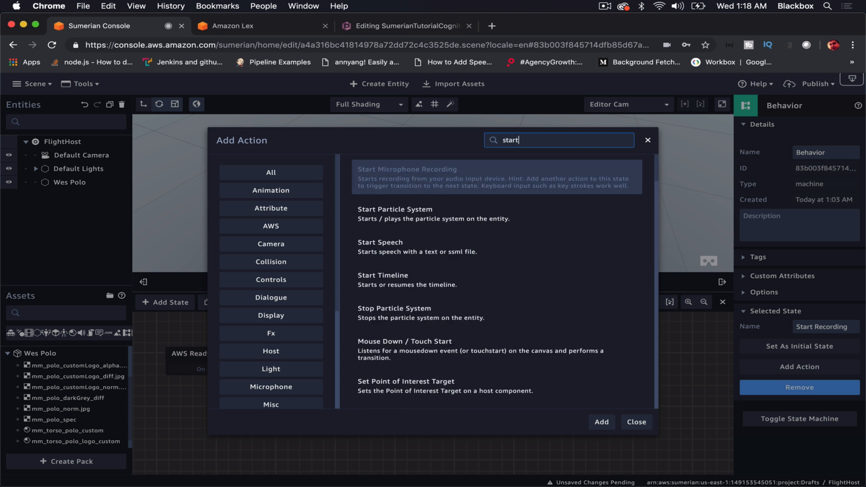
pyautogui.press('BackSpace')
pyautogui.press('BackSpace')
pyautogui.press('BackSpace')
pyautogui.press('BackSpace')
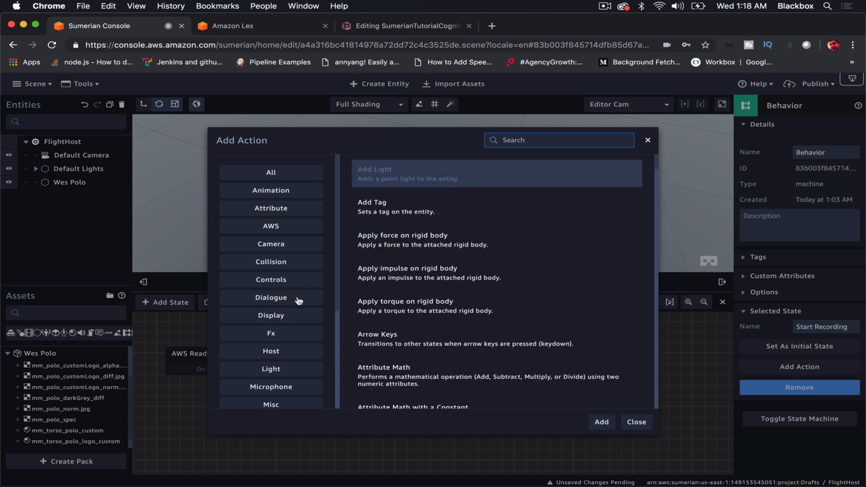
pyautogui.click(283, 389)
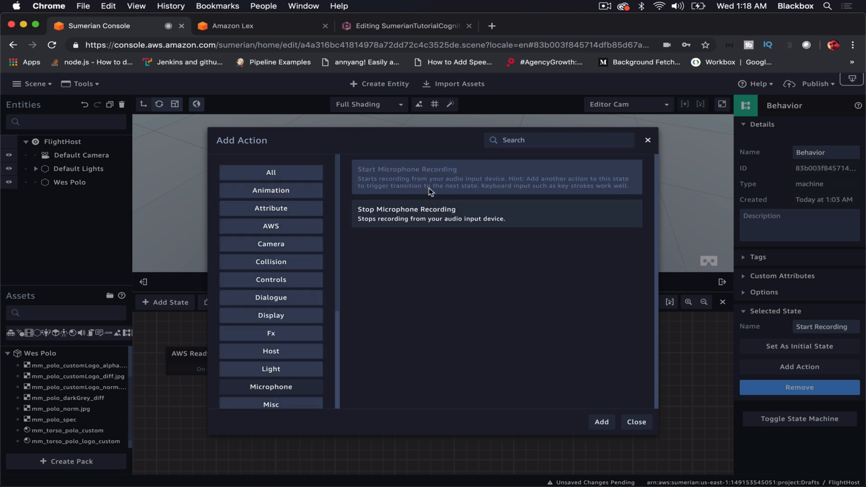
pyautogui.doubleClick(417, 179)
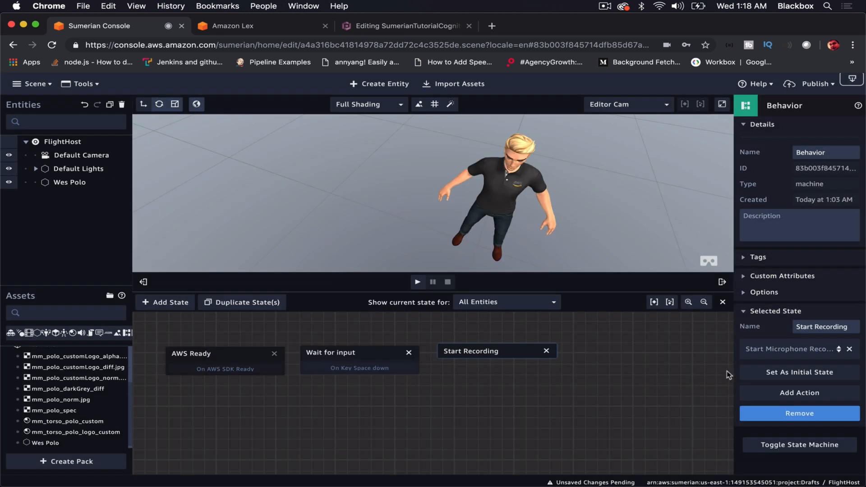
# Step: Add a Key Up action to the Start Recording state and keep the state lined up in the row
pyautogui.click(788, 397)
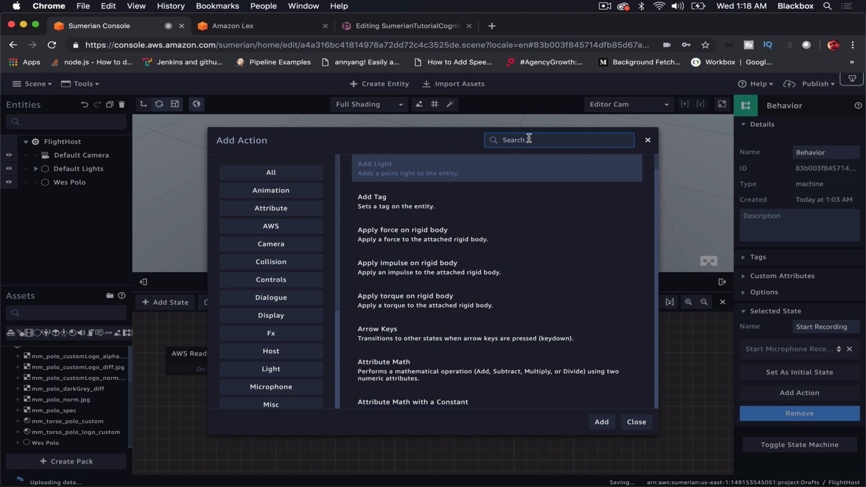
pyautogui.write('key')
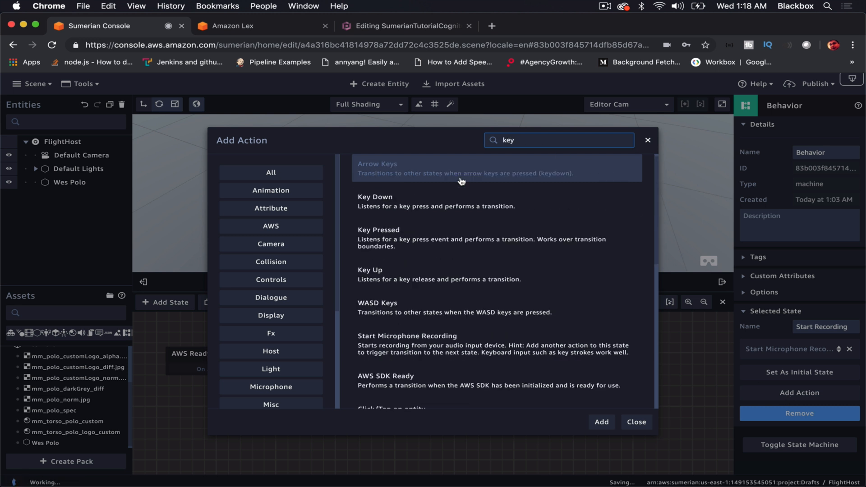
pyautogui.click(414, 275)
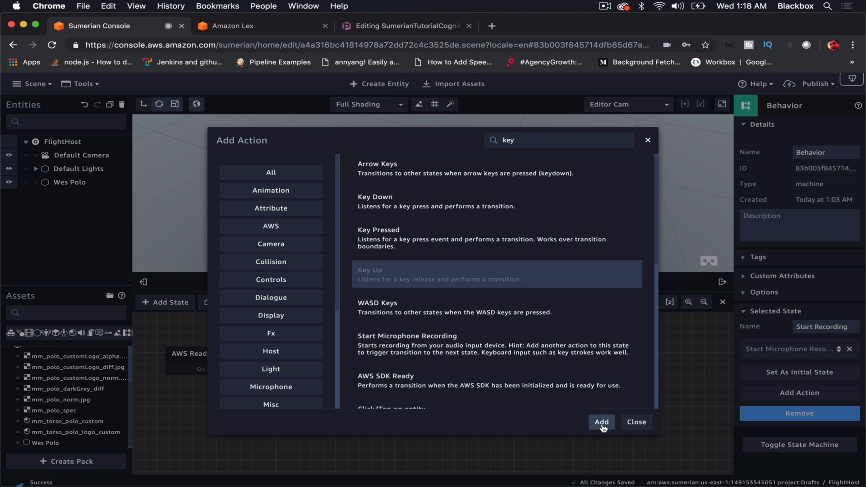
pyautogui.click(601, 422)
pyautogui.click(488, 356)
# Step: Add another state, name it "stop recording" and place it beside Start Recording
pyautogui.click(184, 302)
pyautogui.moveTo(420, 397); pyautogui.dragTo(628, 354)
pyautogui.moveTo(819, 326); pyautogui.dragTo(777, 326)
pyautogui.write('stip')
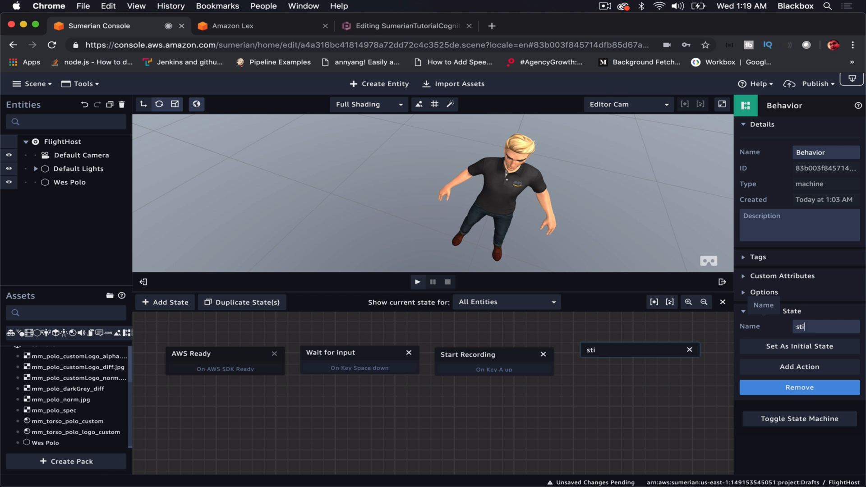
pyautogui.press('BackSpace')
pyautogui.write('op recording')
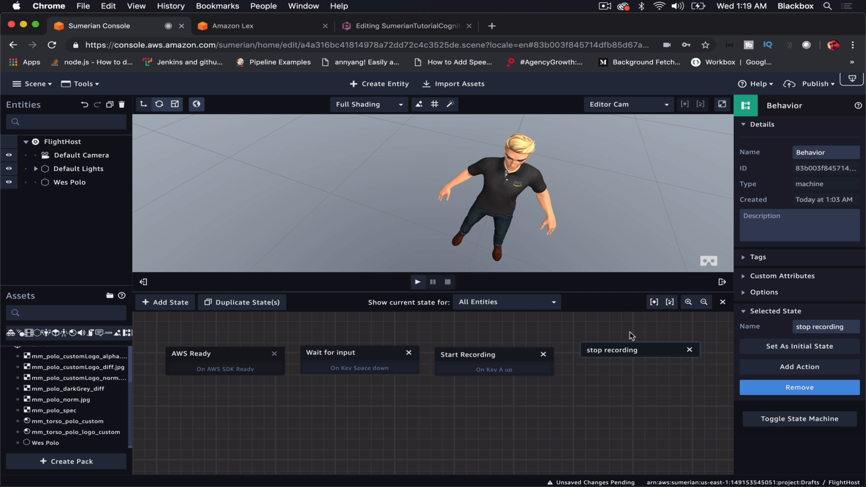
pyautogui.moveTo(618, 353); pyautogui.dragTo(605, 361)
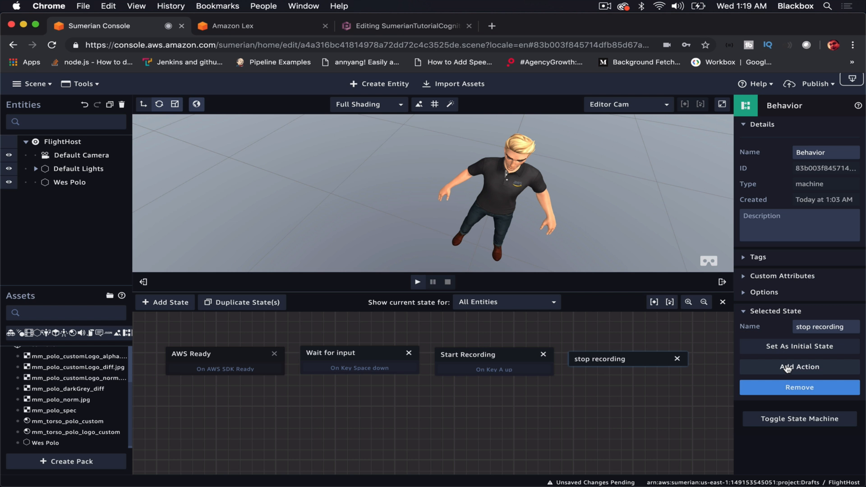
# Step: Add the Stop Microphone Recording action to the stop recording state and align the state with the row
pyautogui.click(787, 368)
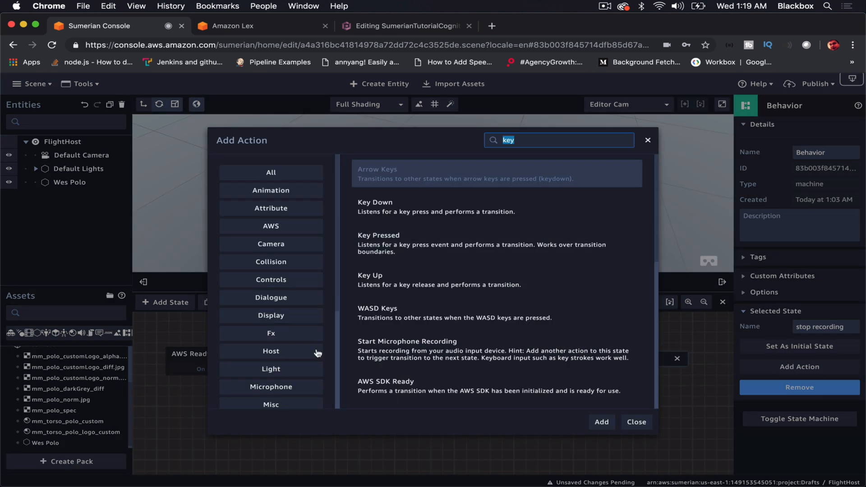
pyautogui.scroll(-2, 305, 315)
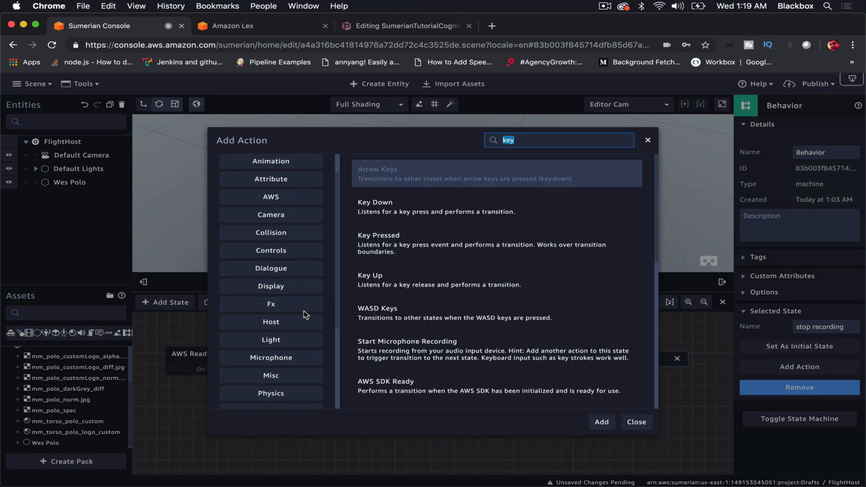
pyautogui.click(271, 357)
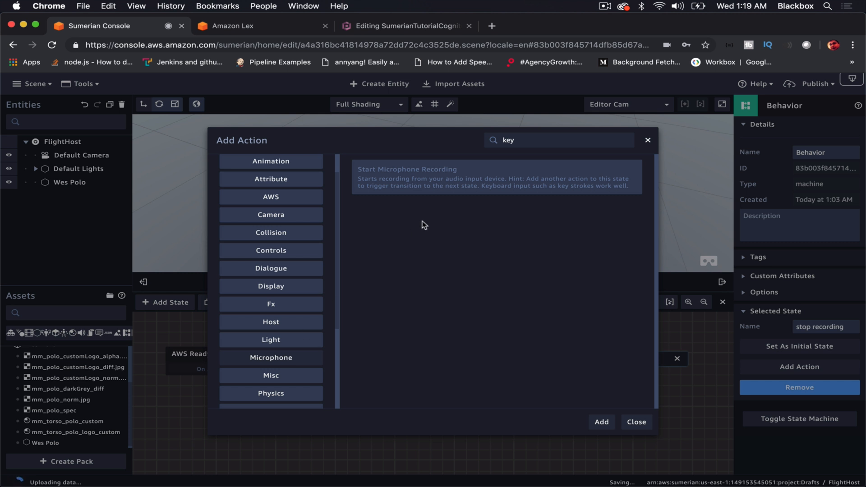
pyautogui.click(605, 137)
pyautogui.press('BackSpace')
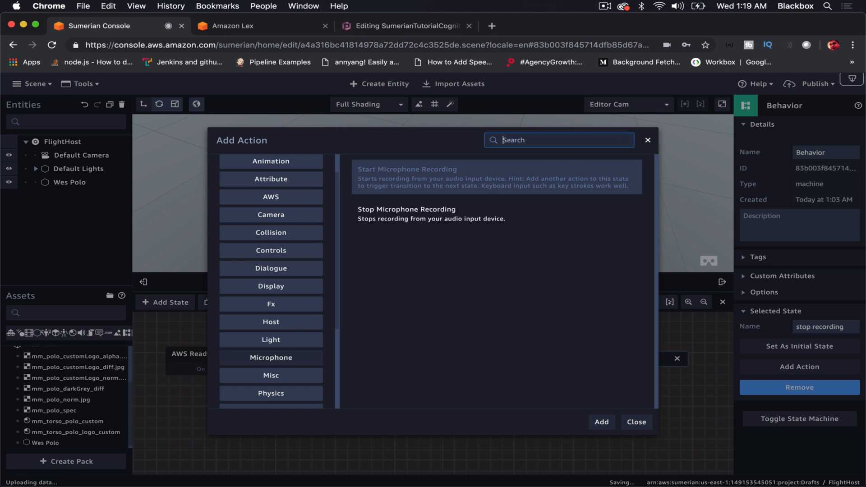
pyautogui.click(472, 211)
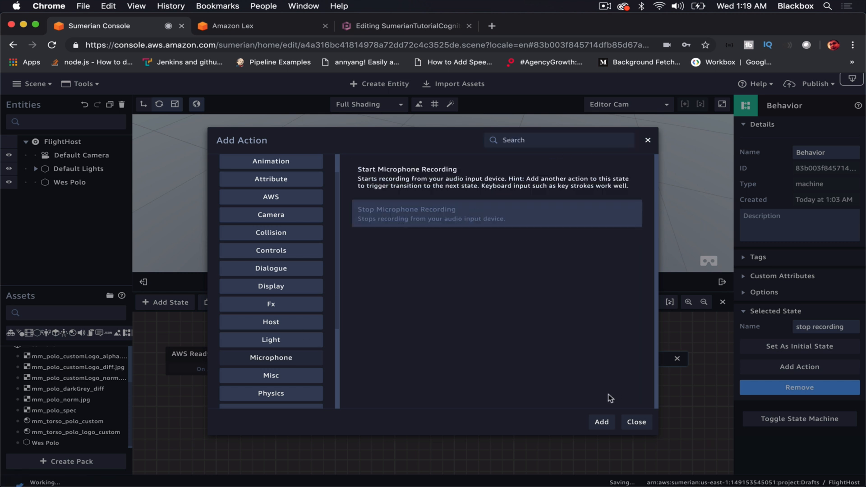
pyautogui.click(601, 421)
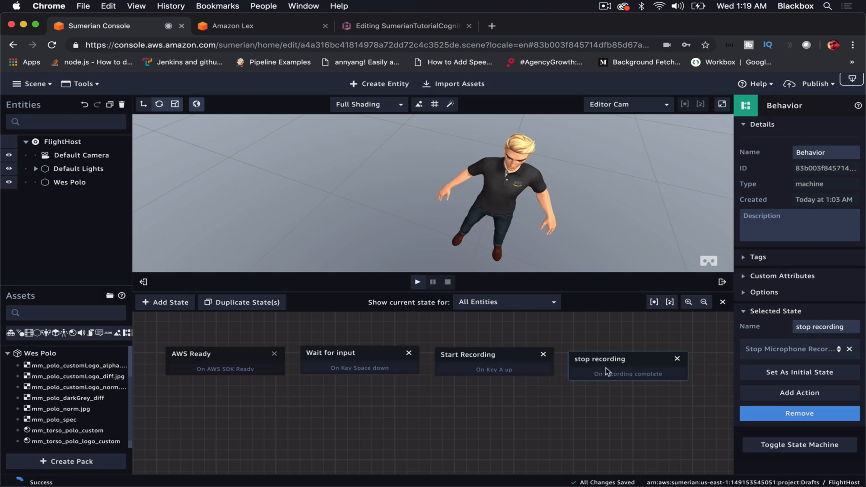
pyautogui.moveTo(602, 359); pyautogui.dragTo(606, 354)
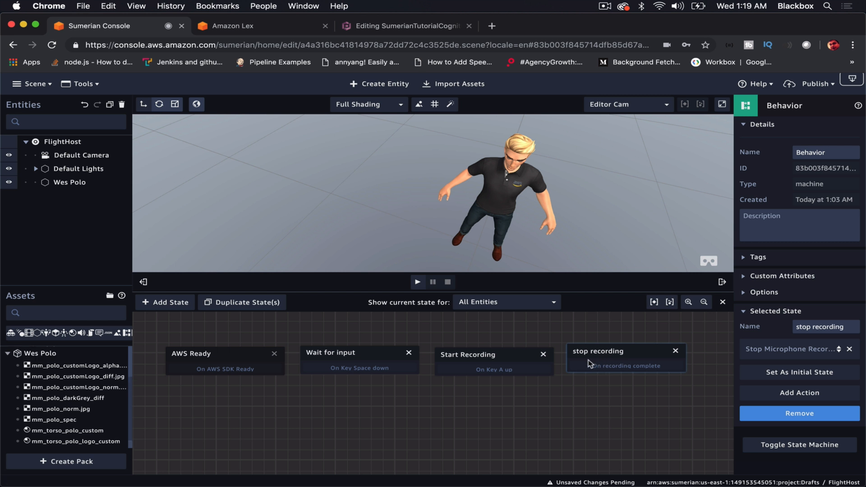
# Step: Add another state to the Behavior state machine and name it "Process"
pyautogui.click(159, 311)
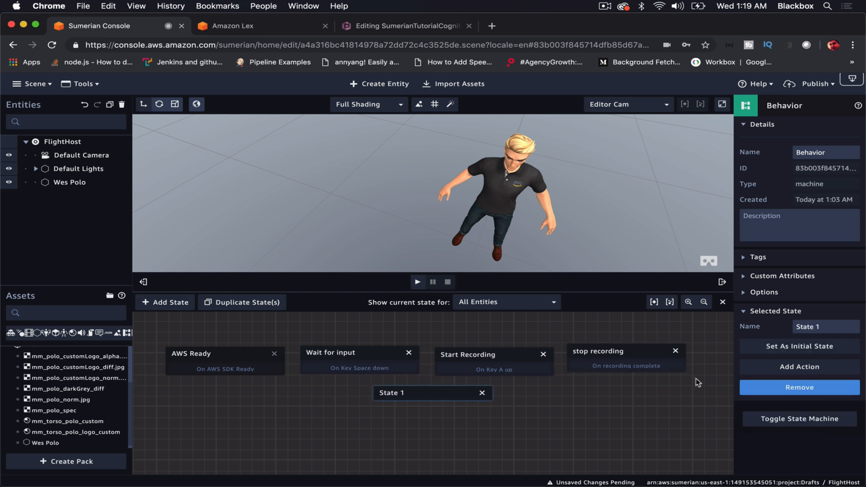
pyautogui.moveTo(846, 325); pyautogui.dragTo(748, 331)
pyautogui.write('Process')
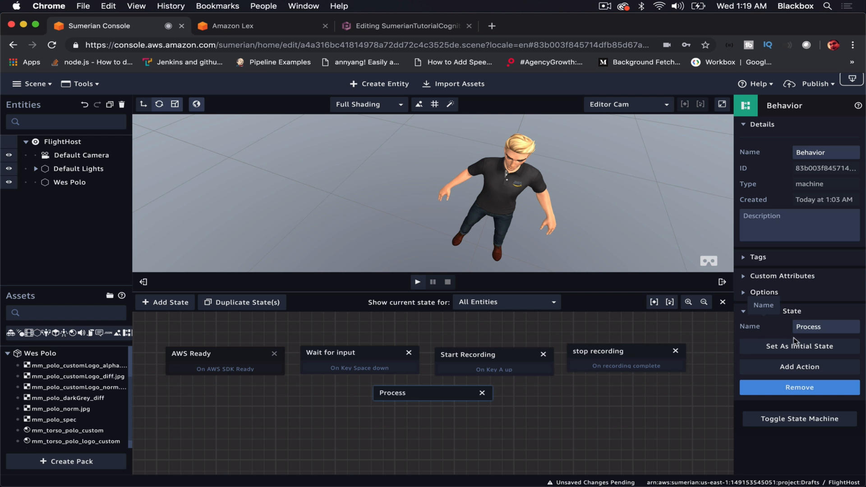
# Step: Add the Send Audio Input to Dialogue Bot action to the Process state and place the state below stop recording
pyautogui.click(799, 366)
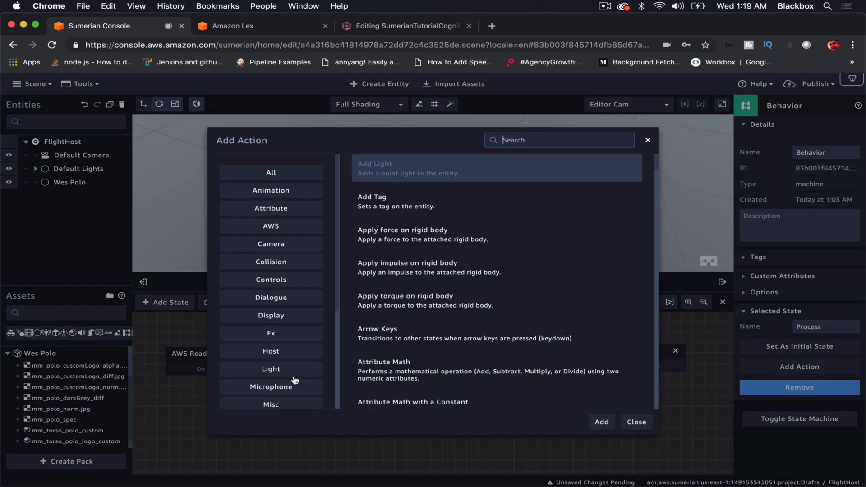
pyautogui.click(280, 298)
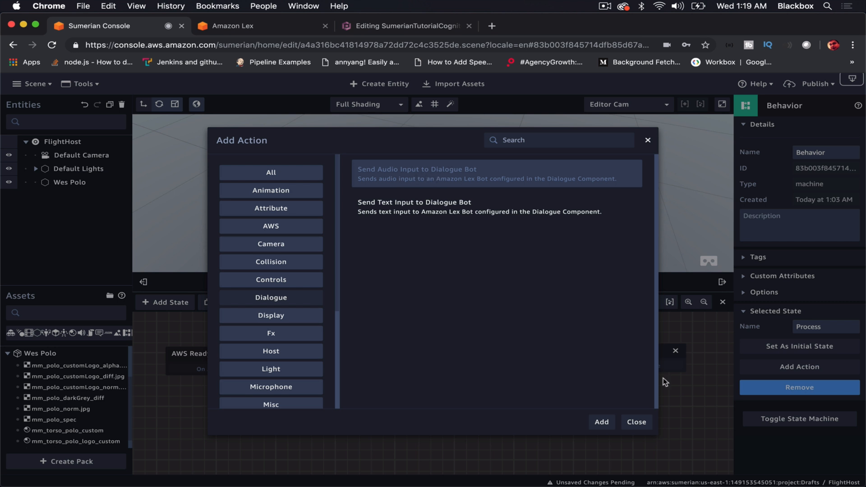
pyautogui.click(601, 421)
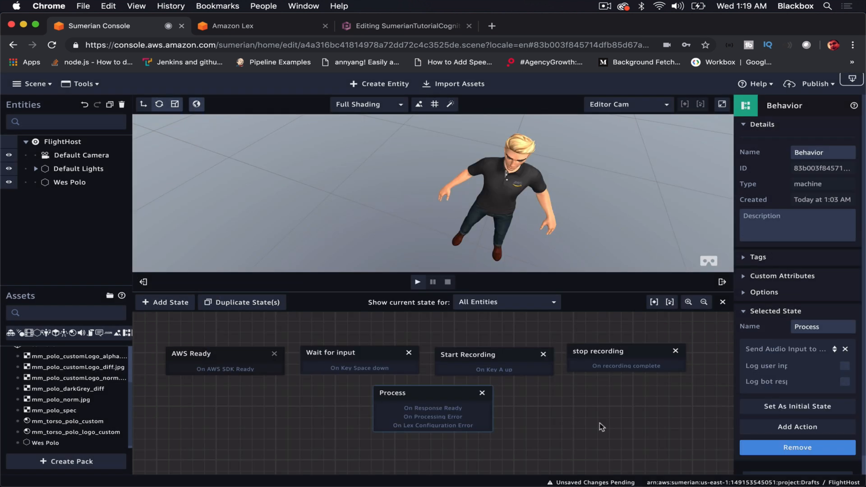
pyautogui.moveTo(456, 399); pyautogui.dragTo(651, 402)
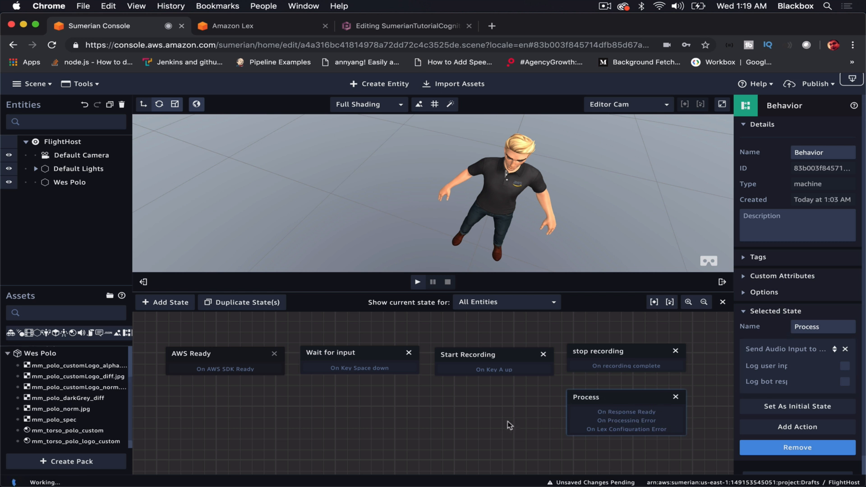
# Step: Add one more state to the state machine and name it "Speech"
pyautogui.click(182, 309)
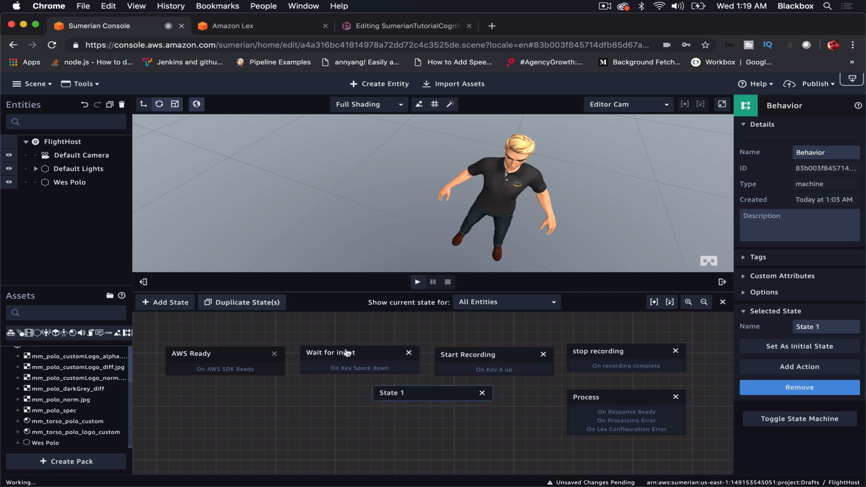
pyautogui.moveTo(831, 325); pyautogui.dragTo(766, 325)
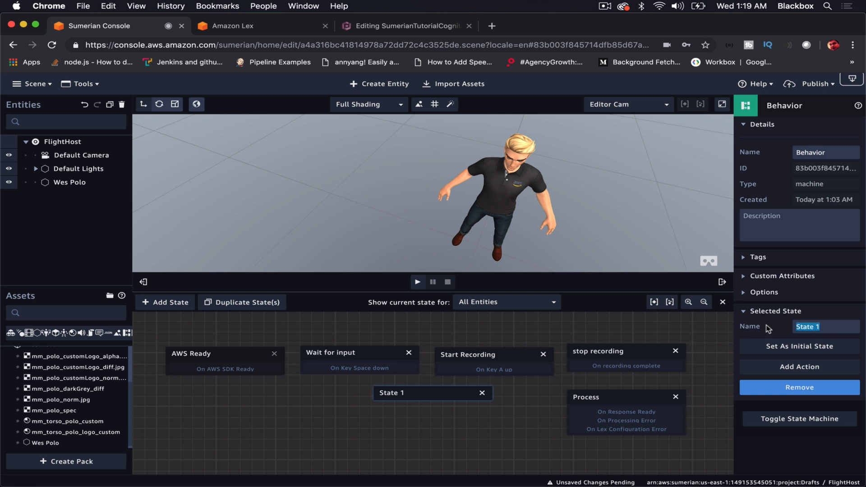
pyautogui.write('Speech')
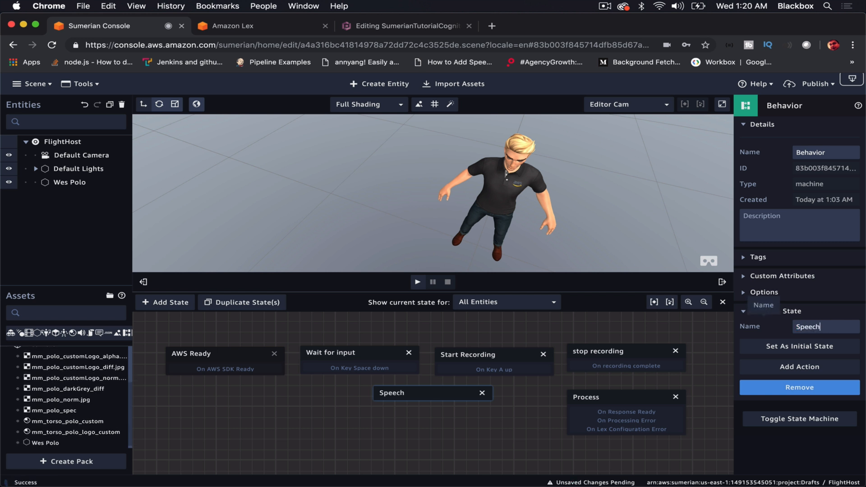
# Step: Add the Start Speech action to the Speech state and make it use the Lex response
pyautogui.click(783, 367)
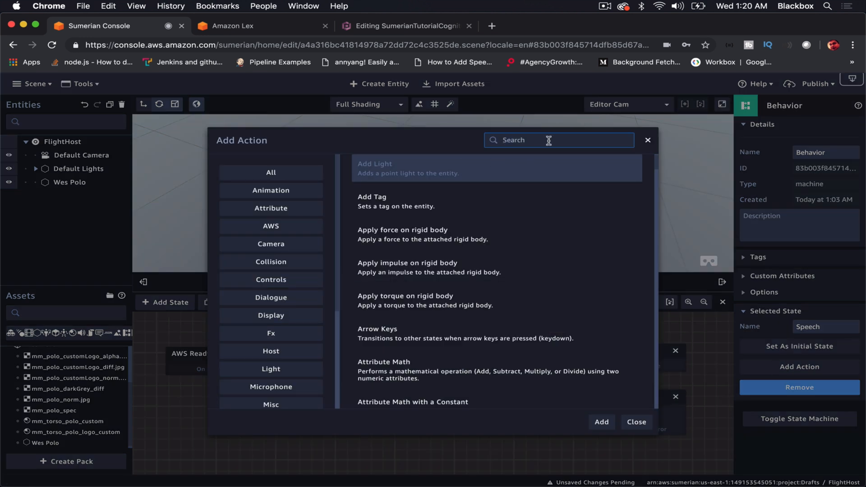
pyautogui.write('sppe')
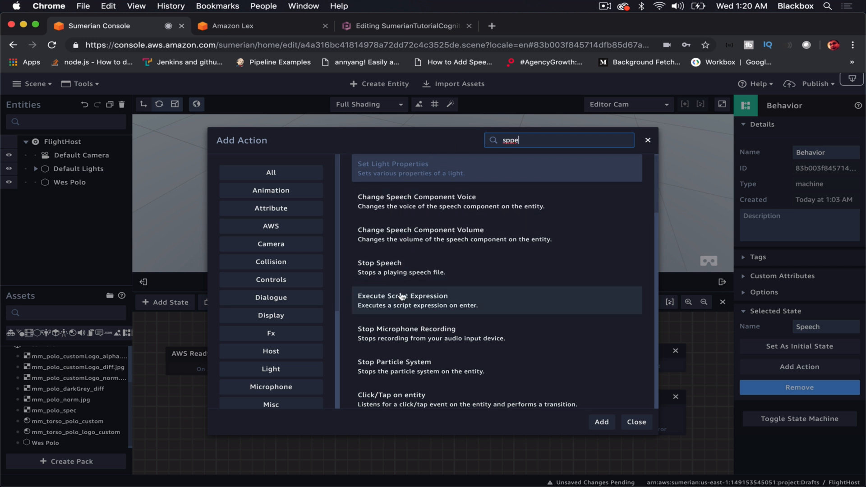
pyautogui.scroll(-2, 400, 318)
pyautogui.scroll(-2, 399, 318)
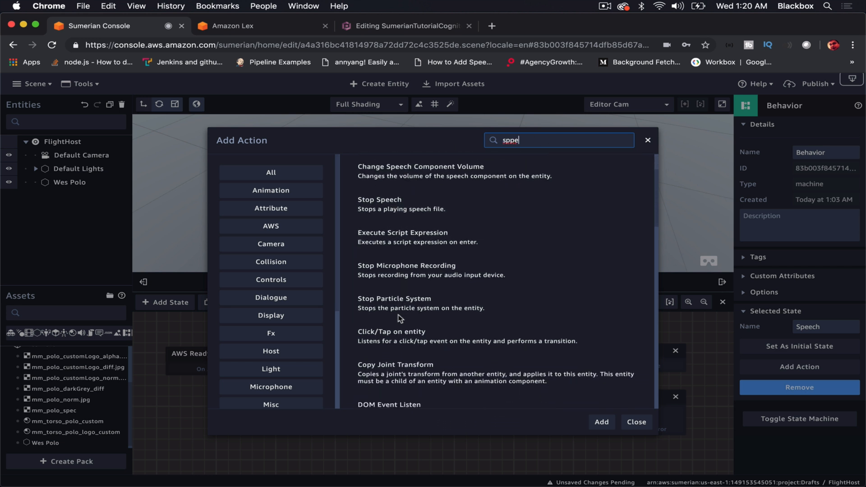
pyautogui.doubleClick(523, 139)
pyautogui.write('start')
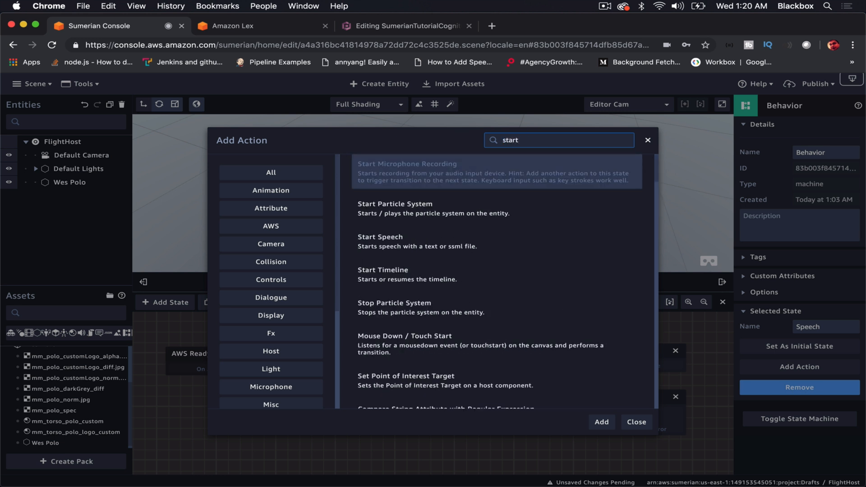
pyautogui.click(379, 270)
pyautogui.click(378, 241)
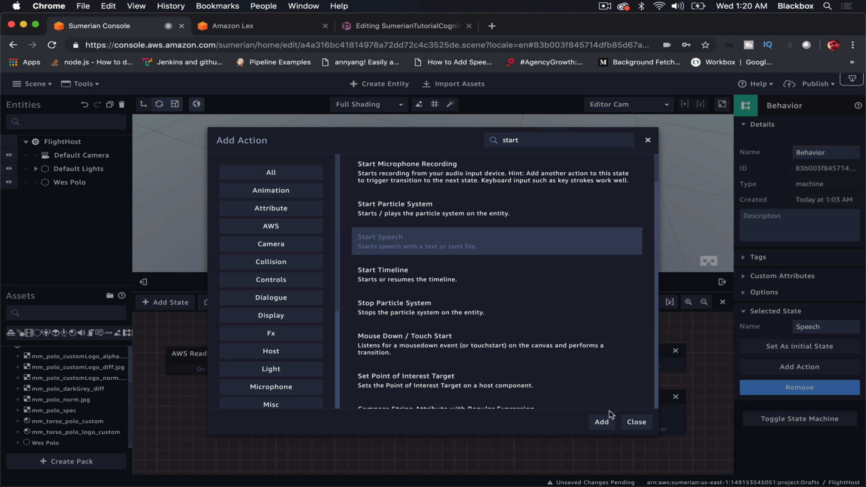
pyautogui.click(602, 420)
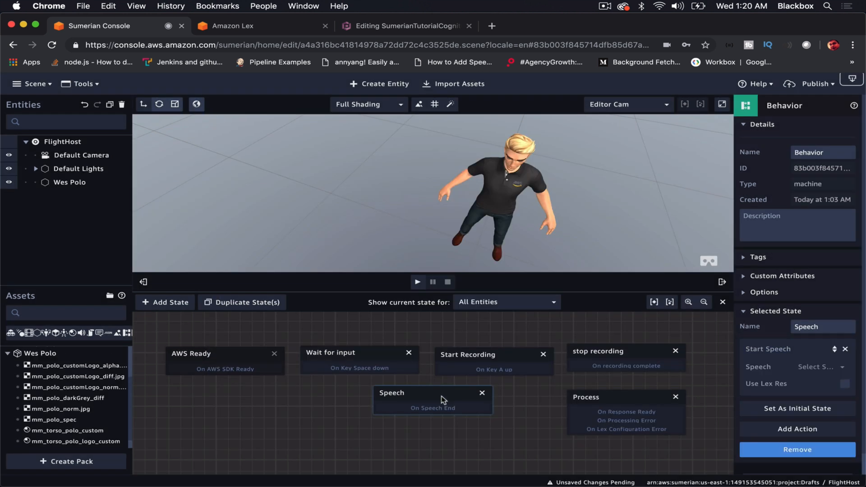
pyautogui.click(845, 384)
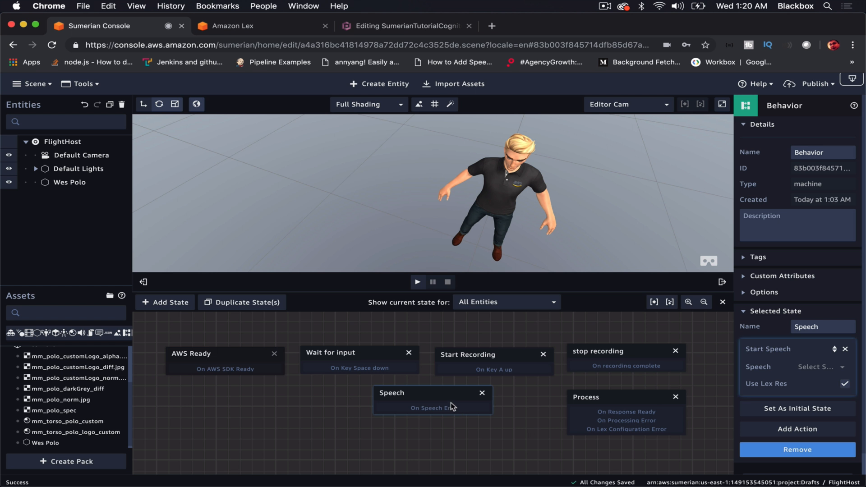
# Step: Lower the Speech state and link AWS Ready, Wait for input, Start Recording, stop recording, Process (On Response Ready) and Speech, looping back to Wait for input
pyautogui.moveTo(447, 398); pyautogui.dragTo(446, 416)
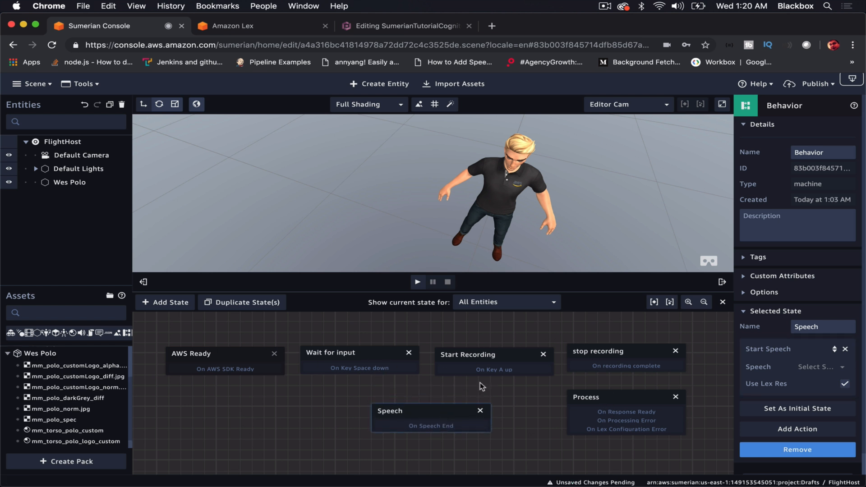
pyautogui.moveTo(273, 371); pyautogui.dragTo(323, 375)
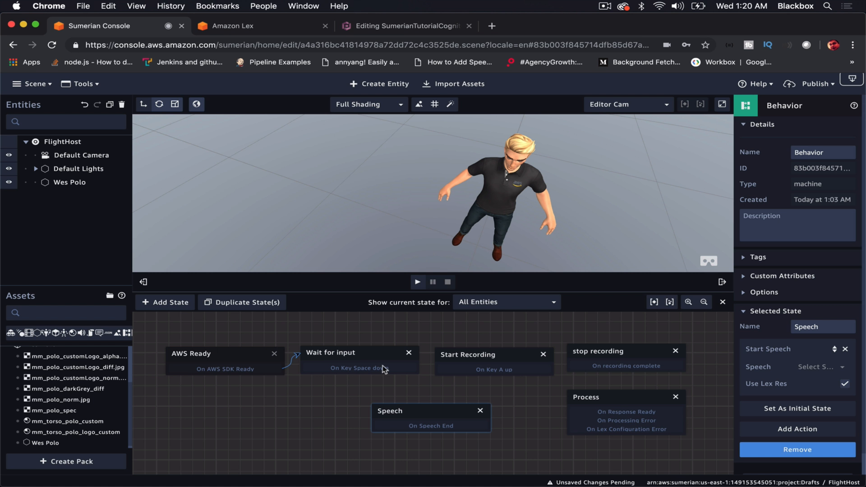
pyautogui.moveTo(394, 369); pyautogui.dragTo(489, 368)
pyautogui.moveTo(543, 370); pyautogui.dragTo(477, 425)
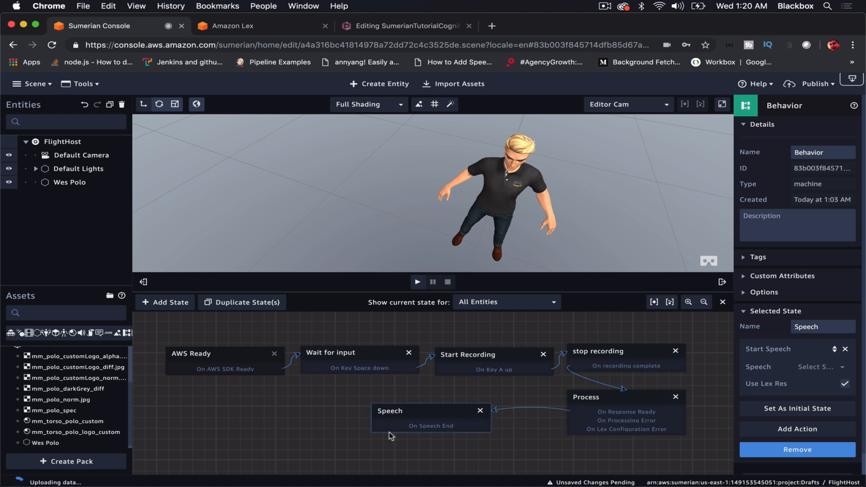
pyautogui.moveTo(391, 431); pyautogui.dragTo(336, 369)
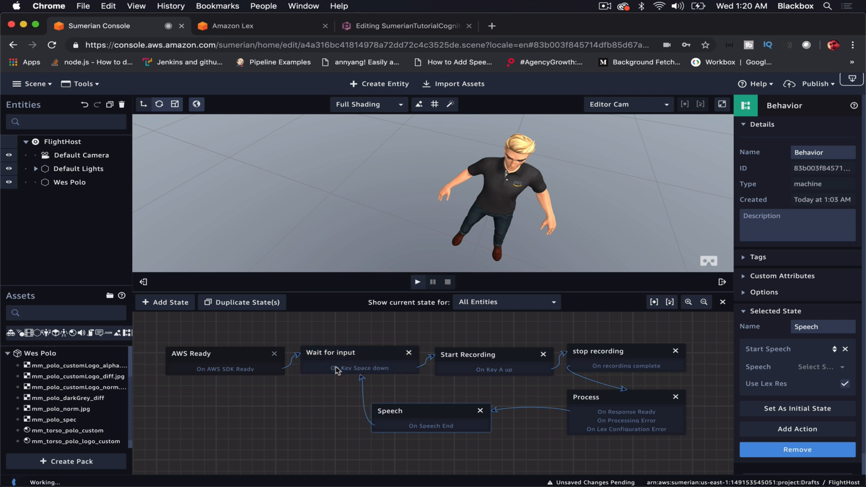
# Step: Play the scene to test the Space and A key transitions of the state machine, and stop playback
pyautogui.click(418, 283)
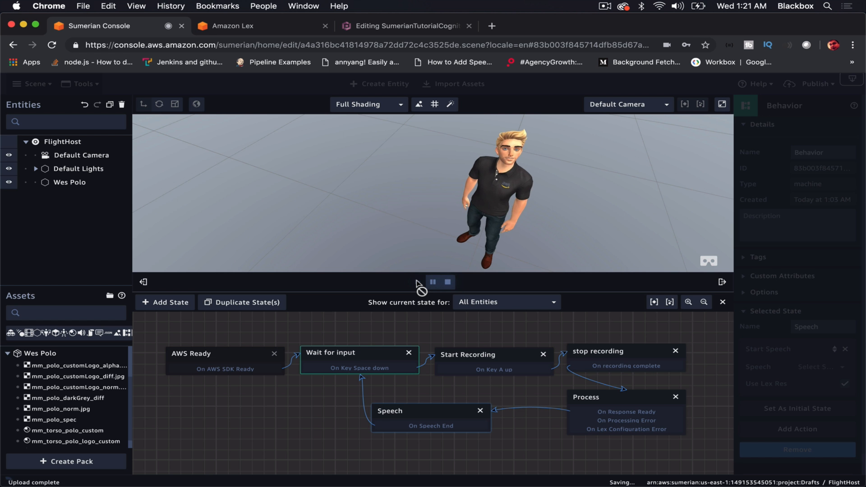
pyautogui.press('space')
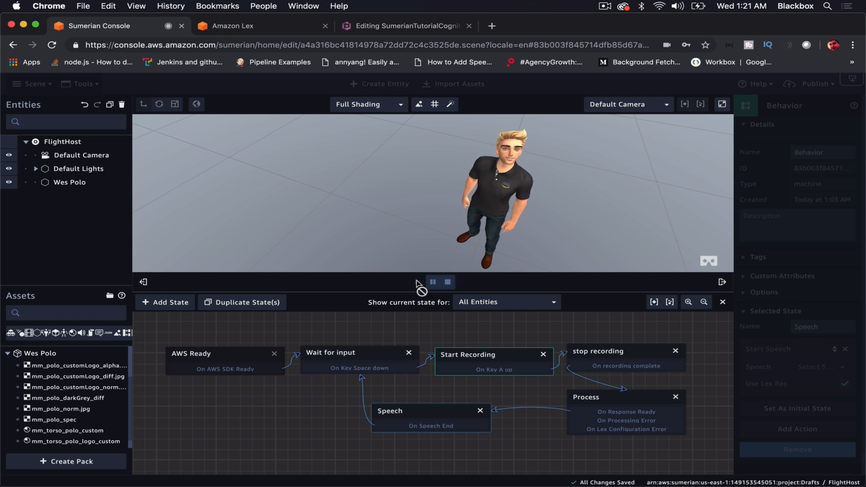
pyautogui.press('a')
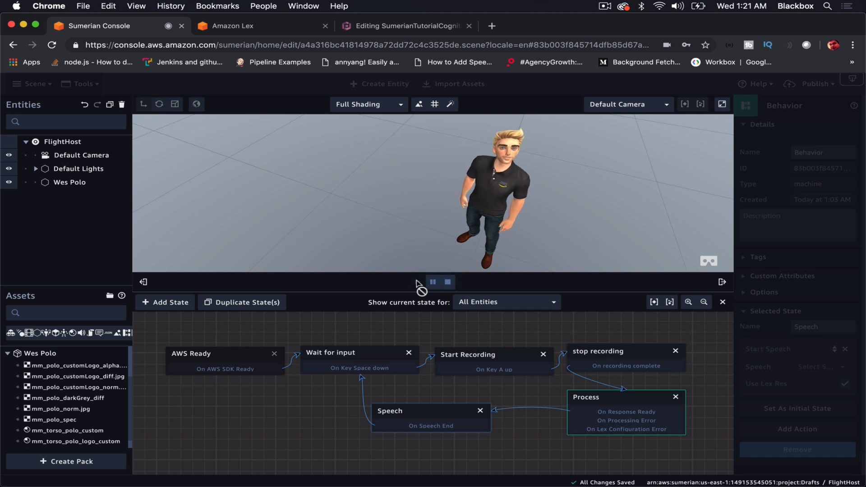
pyautogui.click(449, 284)
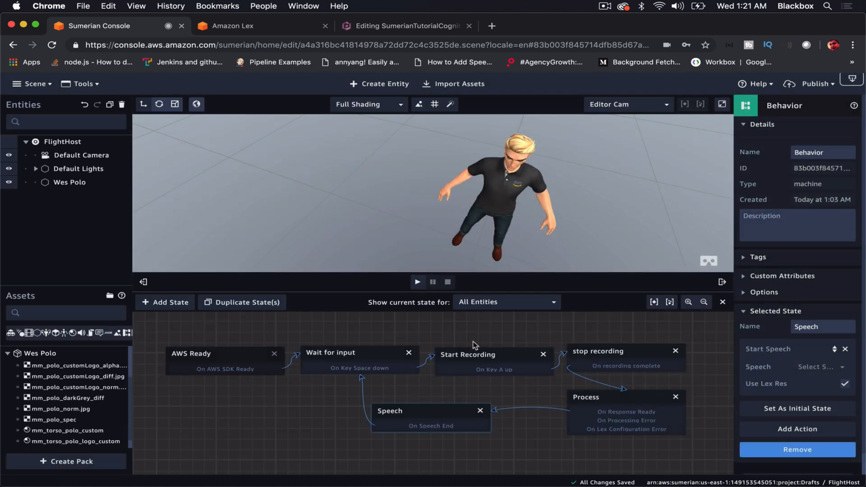
# Step: Set the Key Up action of the Start Recording state to the Space key
pyautogui.click(483, 370)
pyautogui.click(820, 392)
pyautogui.press('space')
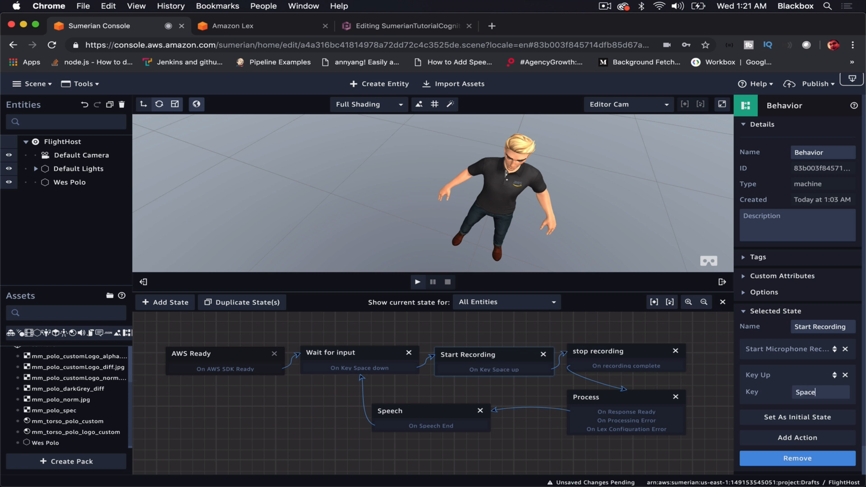
# Step: Play the scene and test the voice conversation with the host, using Space to record each spoken reply
pyautogui.click(418, 282)
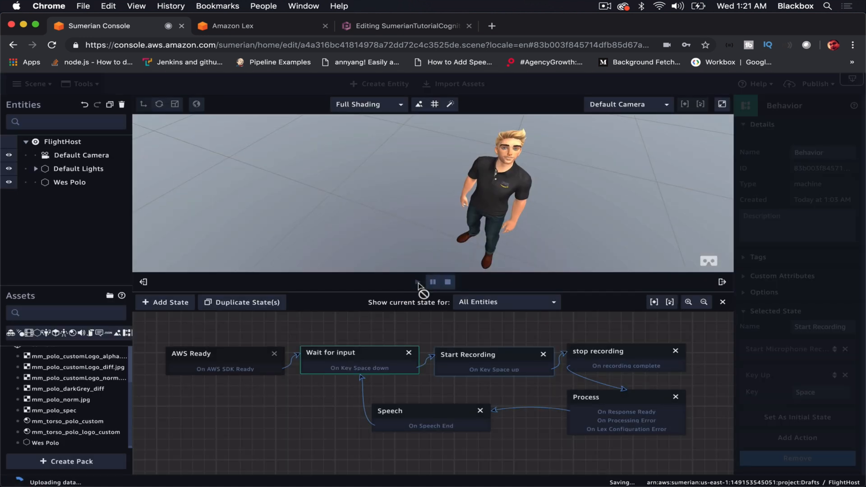
pyautogui.press('space')
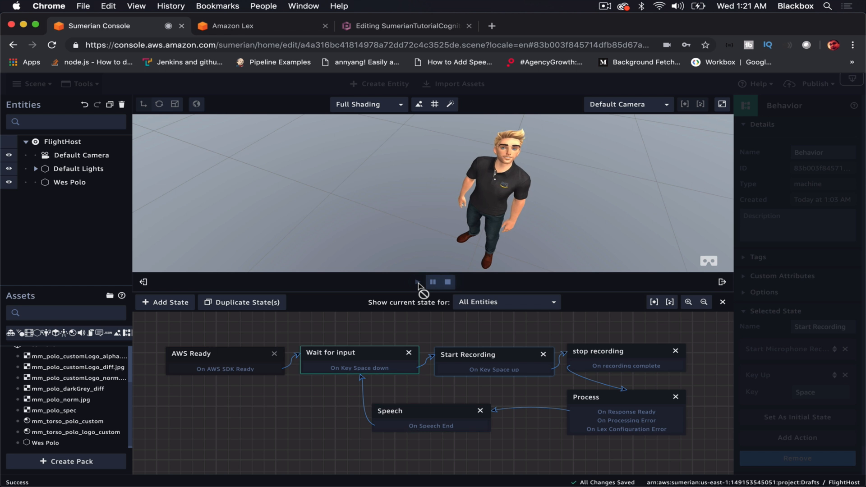
pyautogui.press('space')
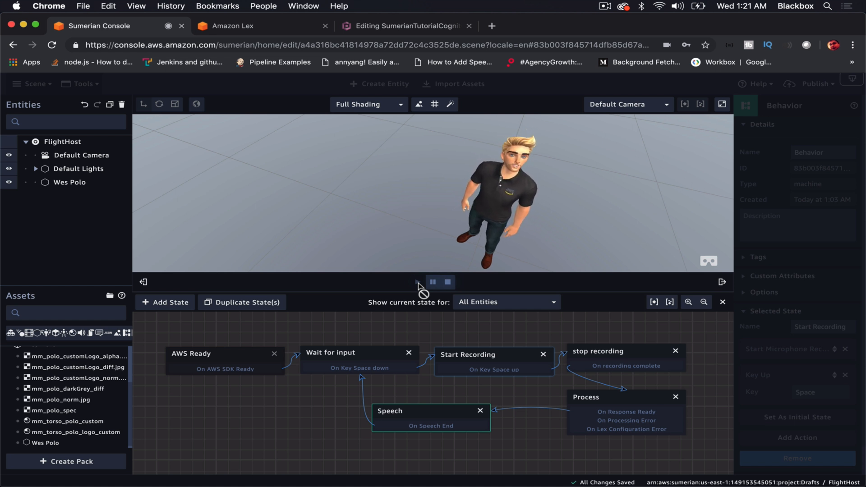
pyautogui.press('space')
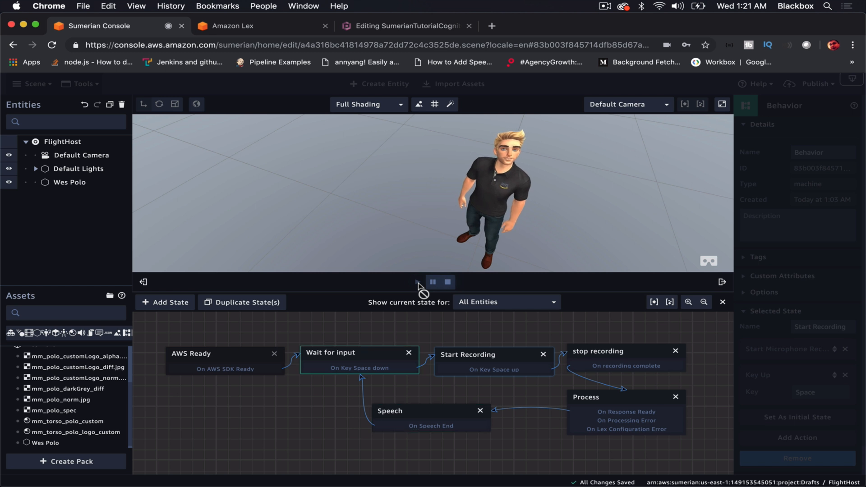
pyautogui.press('space')
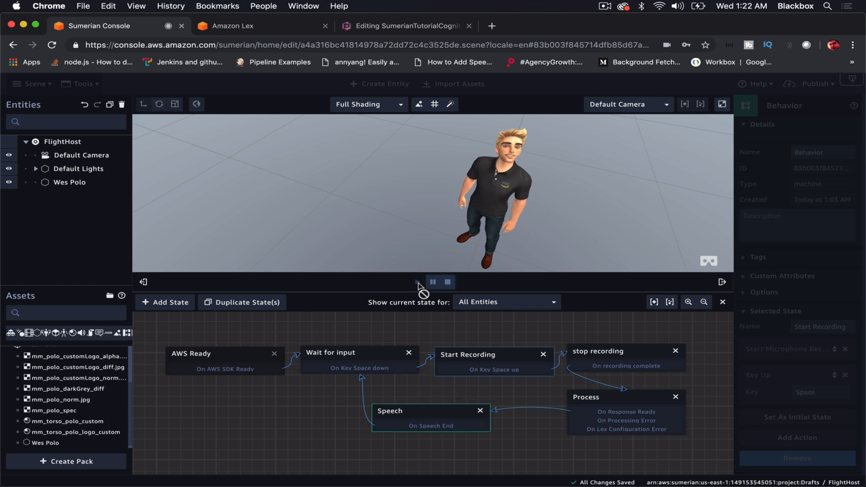
pyautogui.press('space')
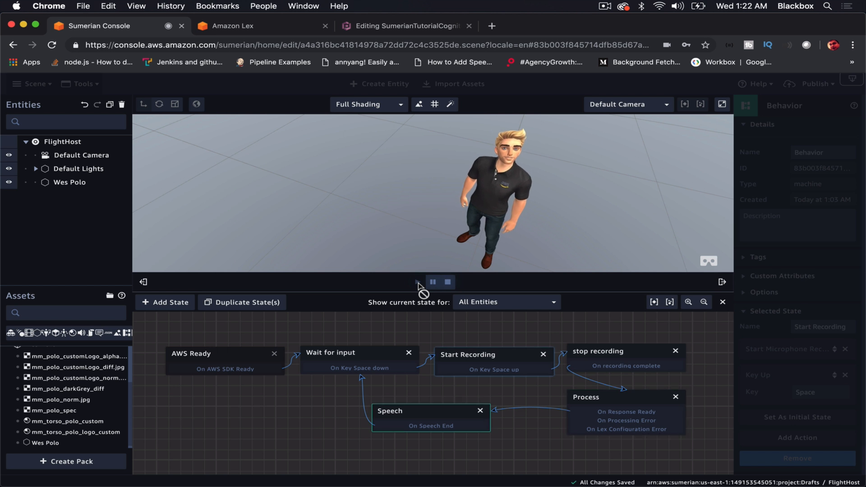
pyautogui.press('space')
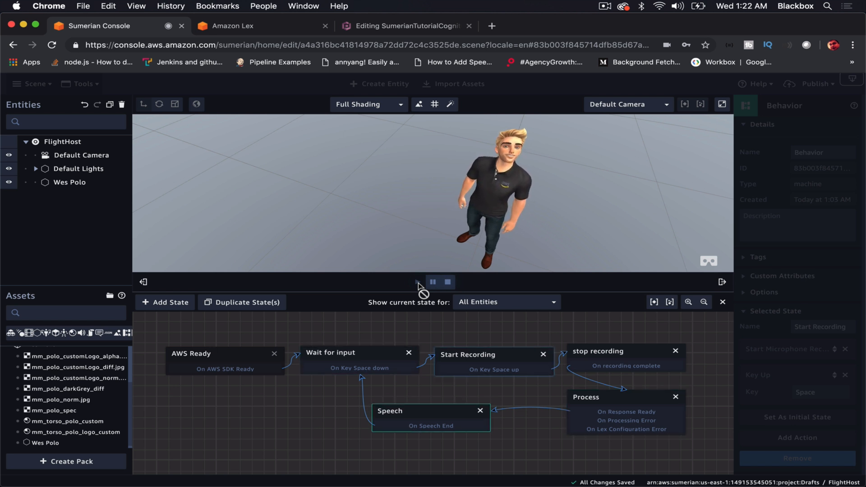
pyautogui.press('space')
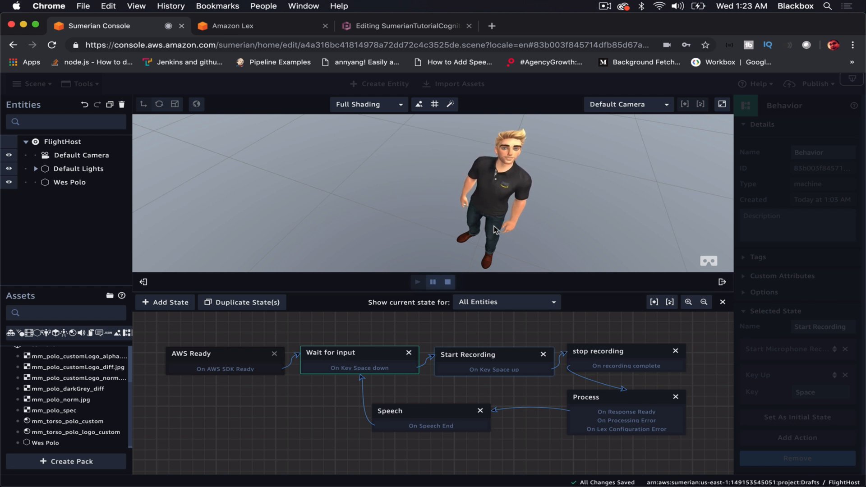
pyautogui.click(604, 5)
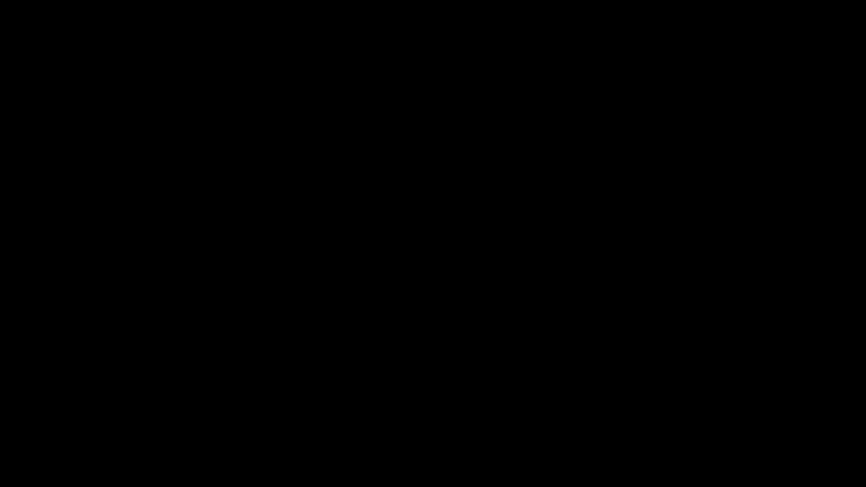